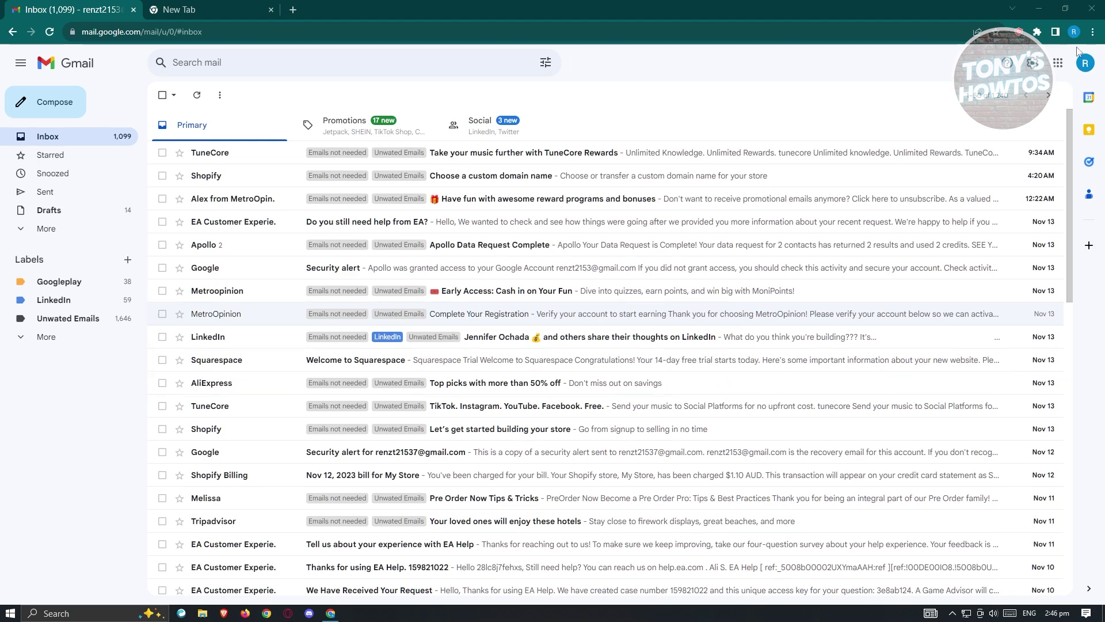
Step: Open the Google Account menu from the profile avatar to see the signed-in address
{"action": "left_click", "coordinate": [1085, 63]}
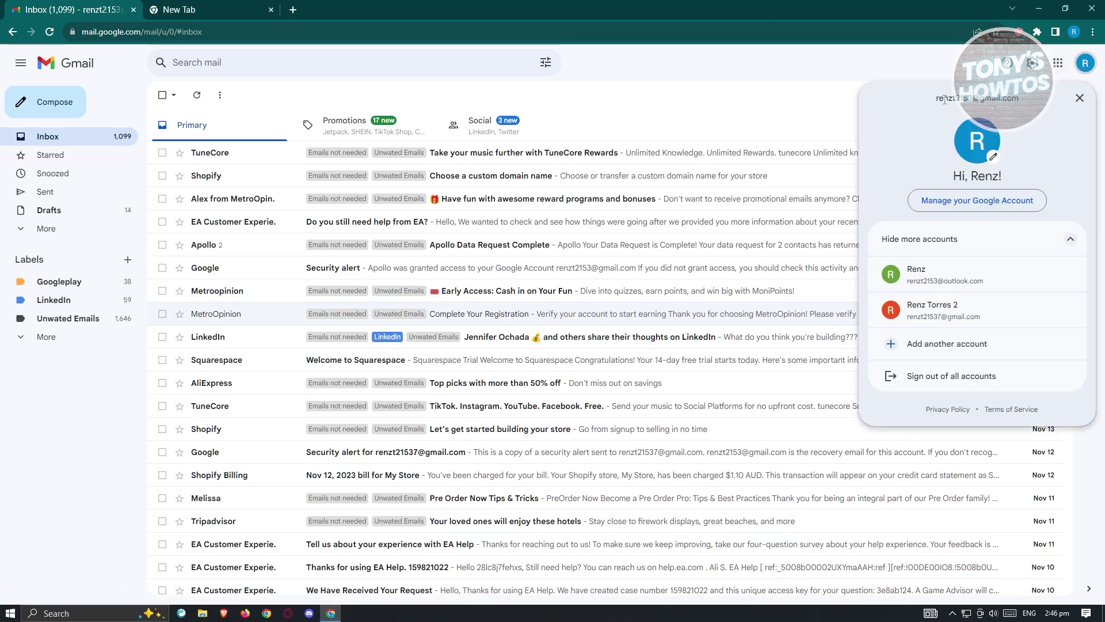
Step: Copy the signed-in Gmail address and paste it into the new tab's address bar
{"action": "left_click_drag", "start_coordinate": [936, 98], "coordinate": [1022, 96]}
{"action": "key", "text": "ctrl+c"}
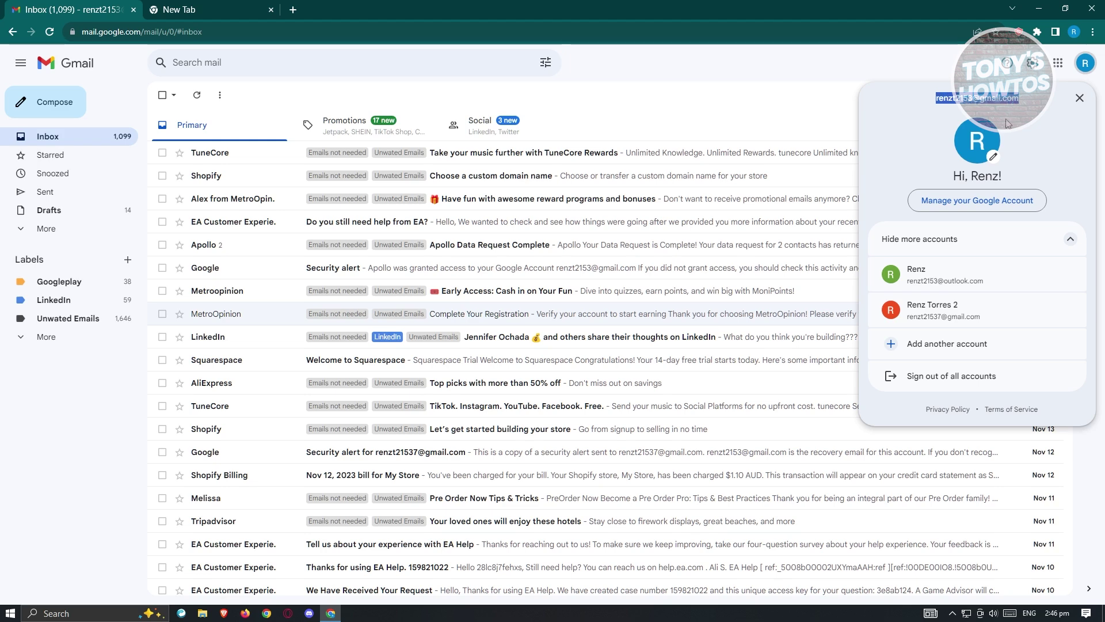
{"action": "left_click", "coordinate": [229, 5]}
{"action": "left_click", "coordinate": [224, 28]}
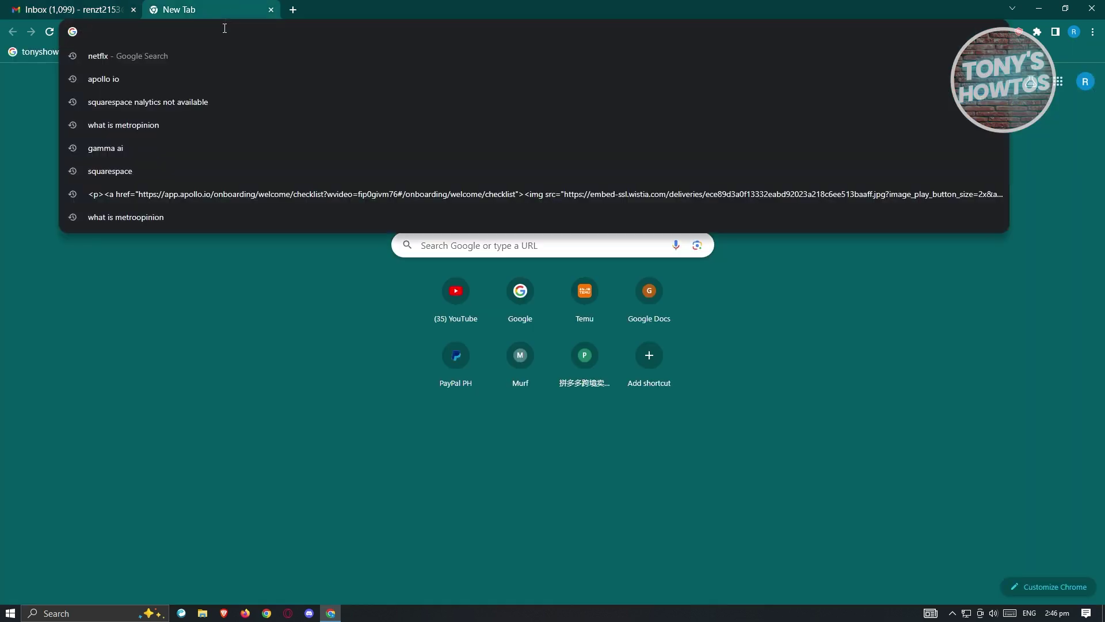
{"action": "key", "text": "ctrl+v"}
{"action": "left_click", "coordinate": [278, 316]}
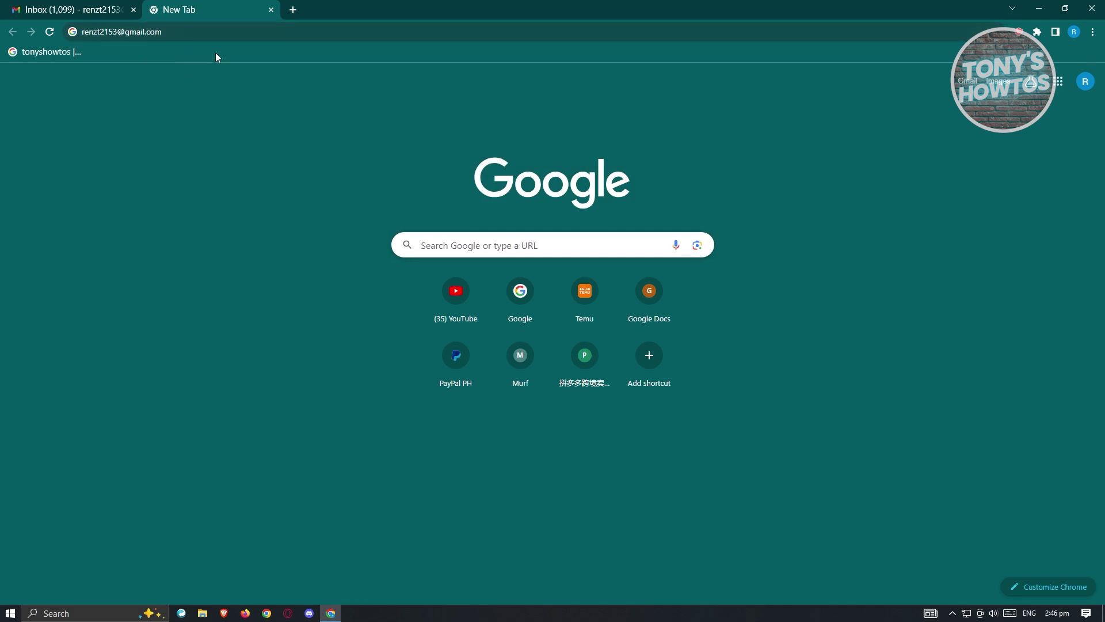
Step: Select the username and gmail.com parts of the pasted address
{"action": "double_click", "coordinate": [116, 33]}
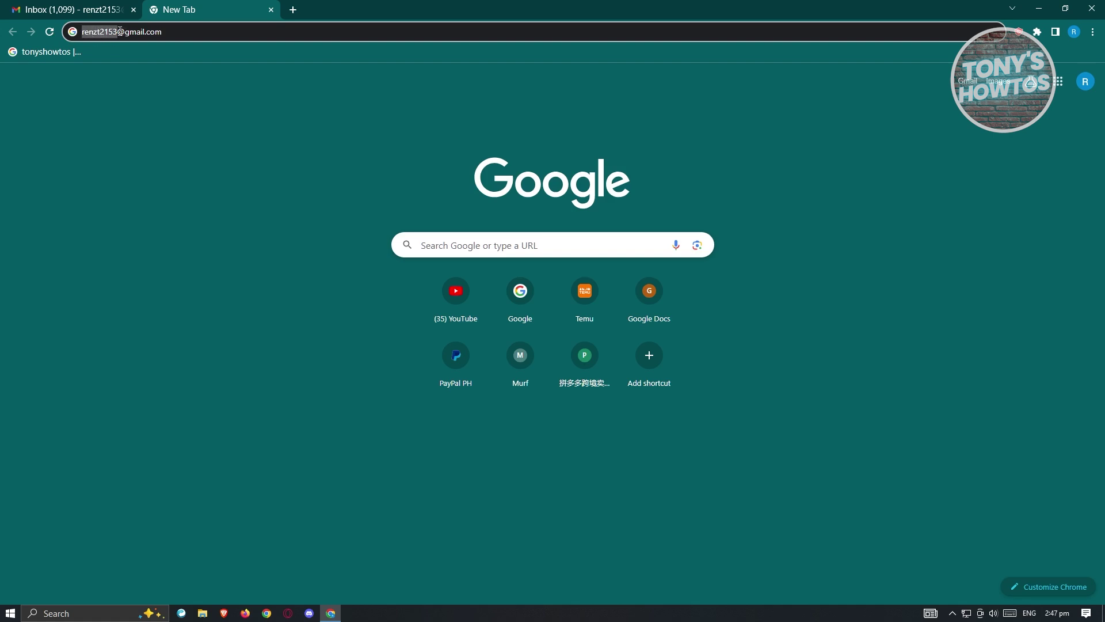
{"action": "left_click_drag", "start_coordinate": [171, 31], "coordinate": [127, 30]}
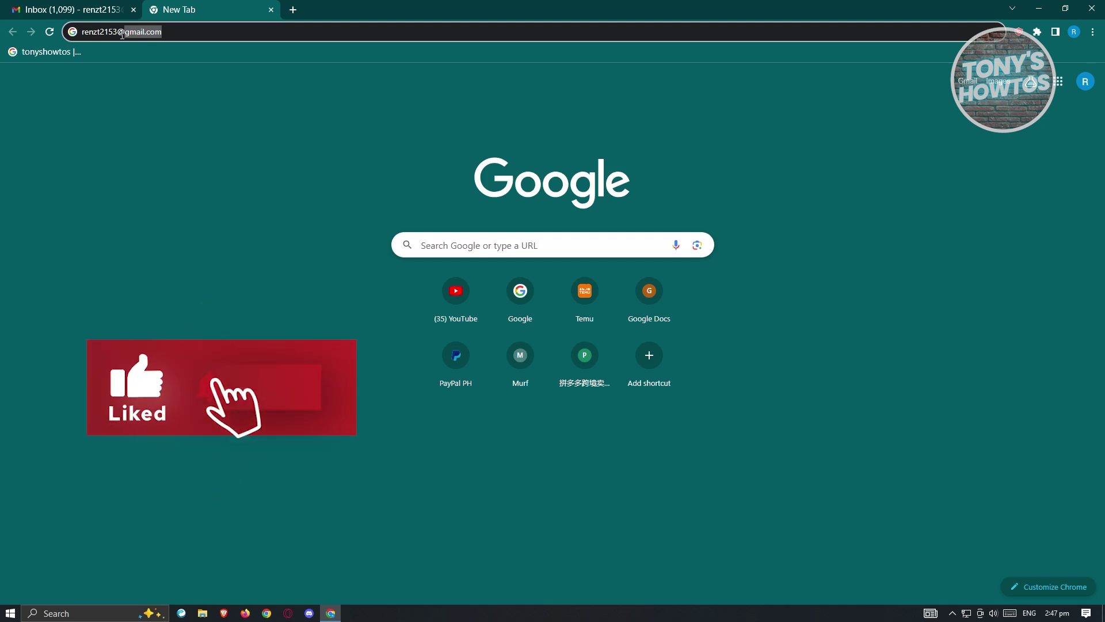
{"action": "left_click_drag", "start_coordinate": [113, 34], "coordinate": [61, 24]}
Step: Insert '+firstemailaddress' before the @, copy the full address, and return to Gmail
{"action": "left_click", "coordinate": [120, 31]}
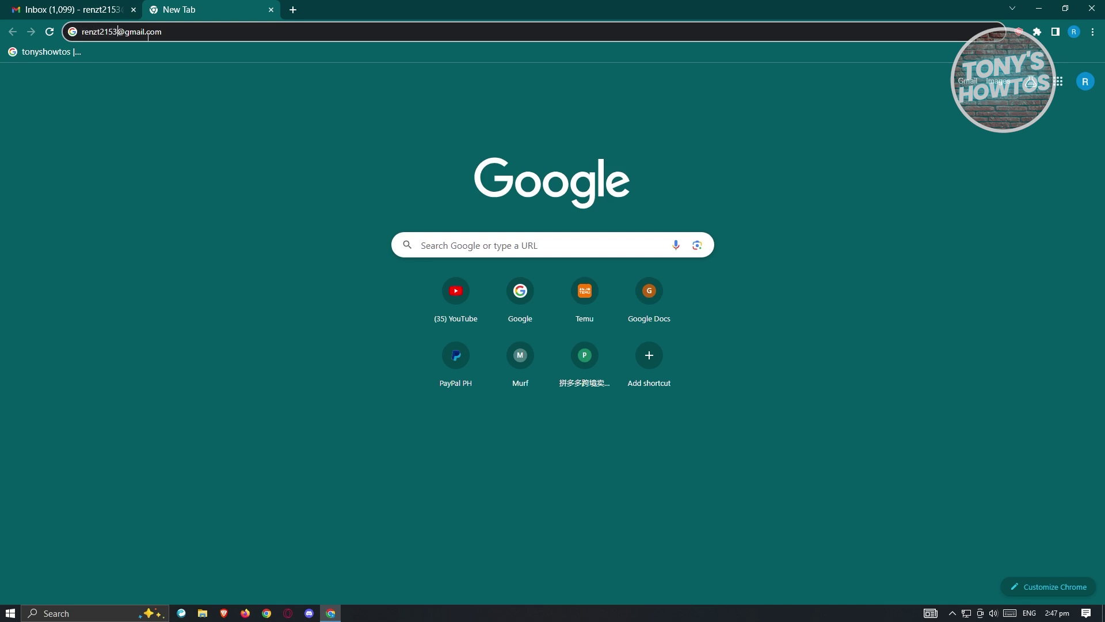
{"action": "type", "text": "+"}
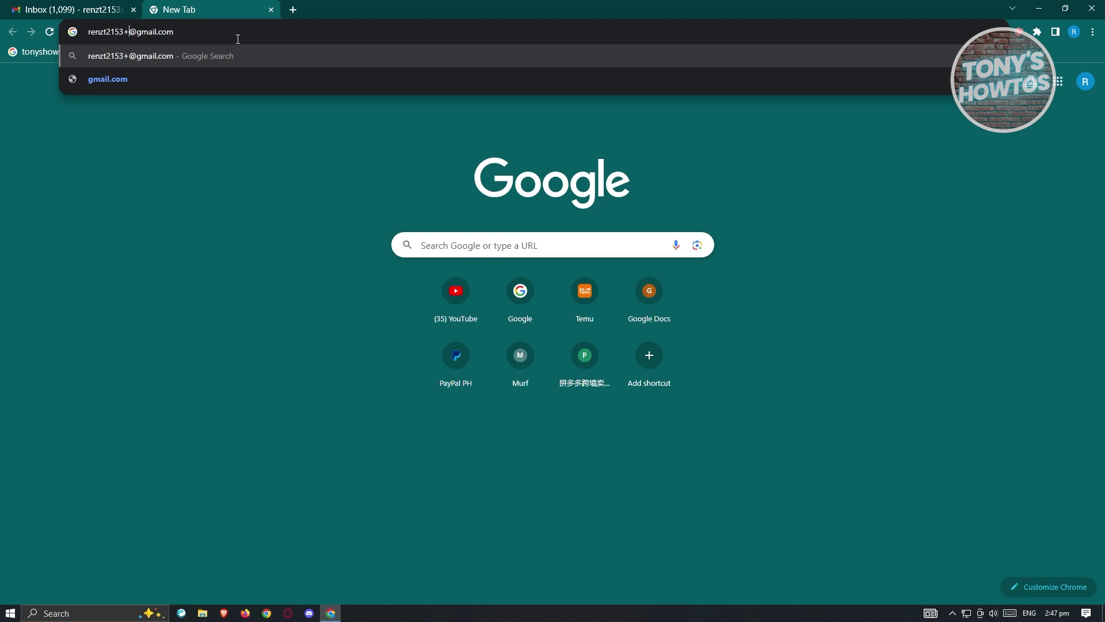
{"action": "type", "text": "firstemail"}
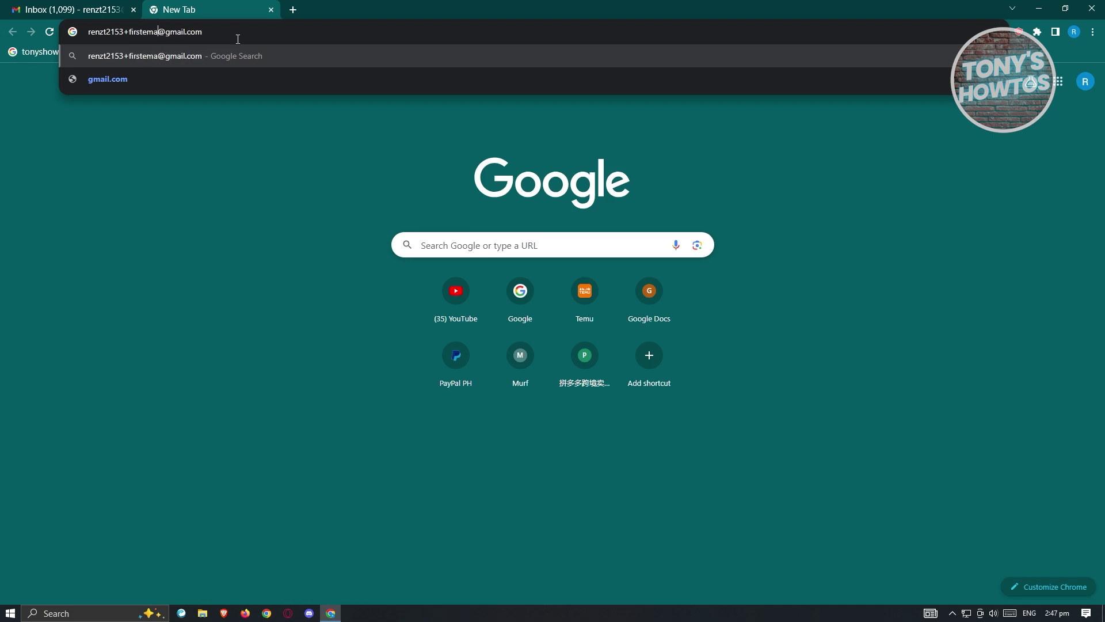
{"action": "type", "text": "address"}
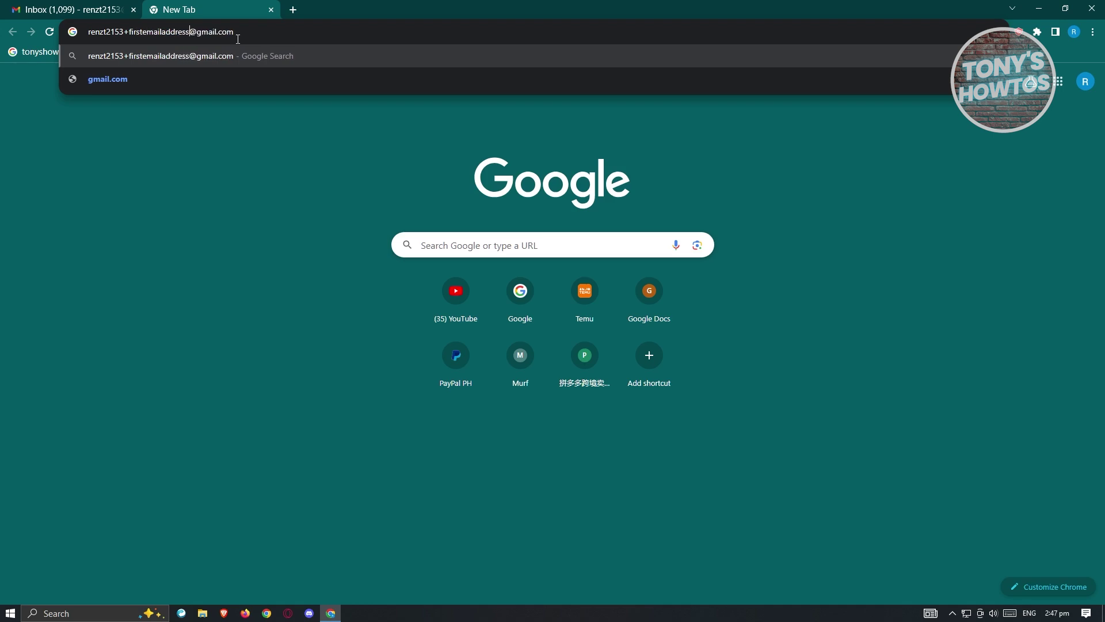
{"action": "left_click_drag", "start_coordinate": [266, 32], "coordinate": [69, 38]}
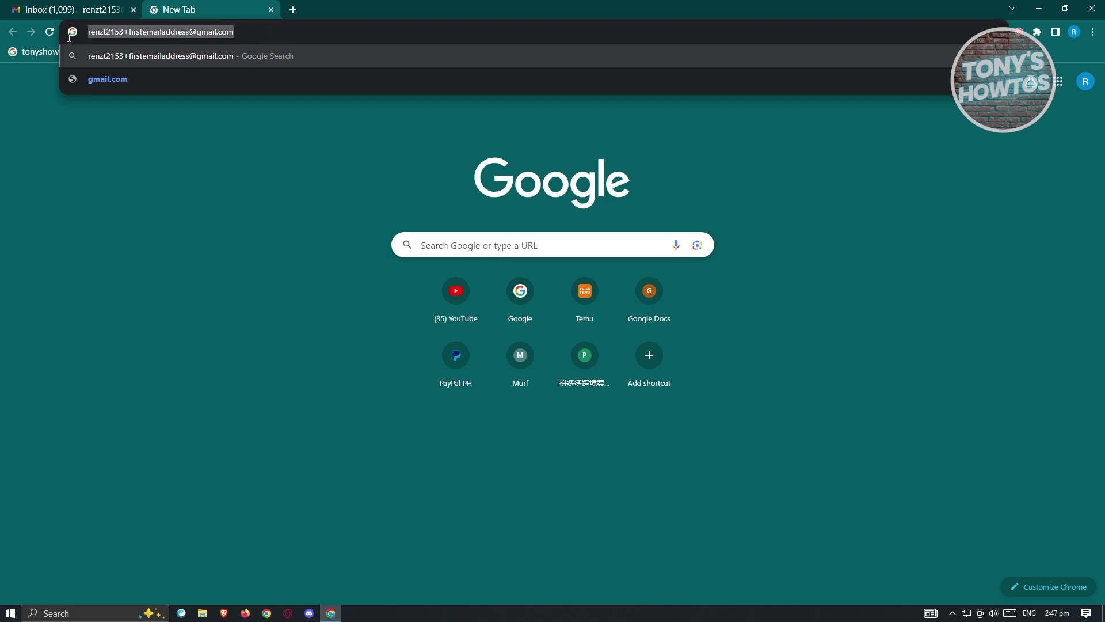
{"action": "right_click", "coordinate": [225, 33]}
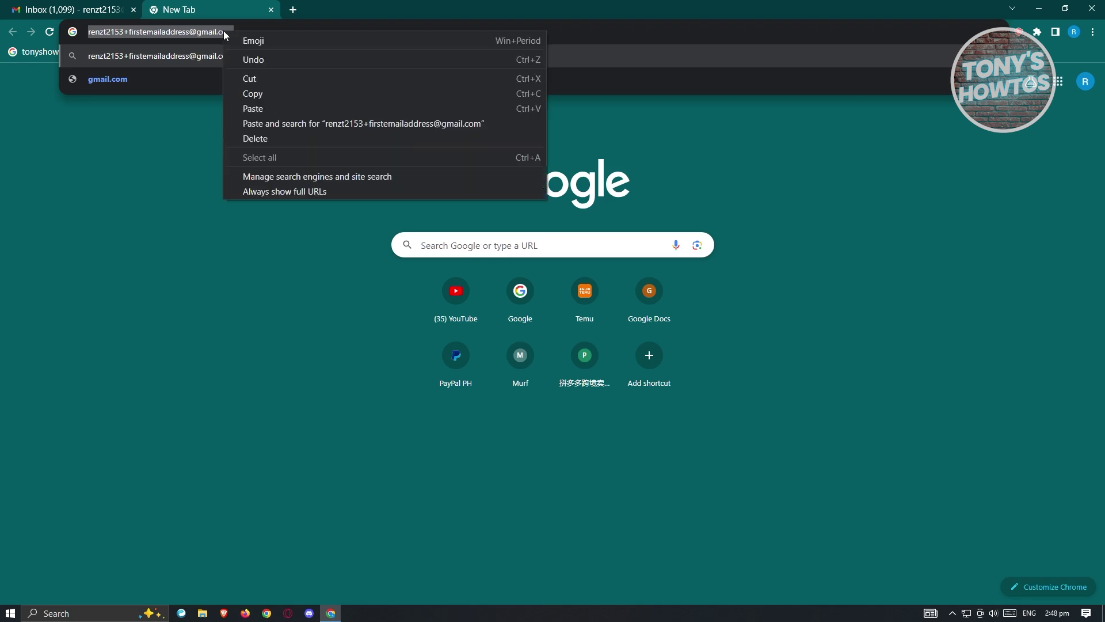
{"action": "left_click", "coordinate": [262, 94]}
{"action": "left_click", "coordinate": [62, 8]}
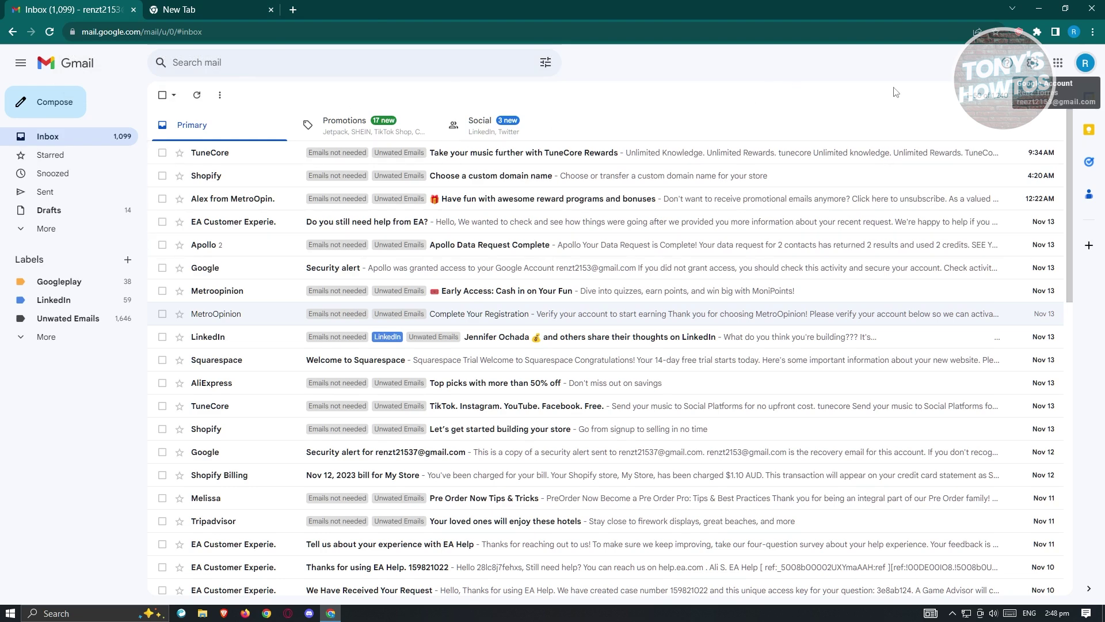
Step: Address a new email to the plus-address with the subject 'test 1'
{"action": "left_click", "coordinate": [1085, 63]}
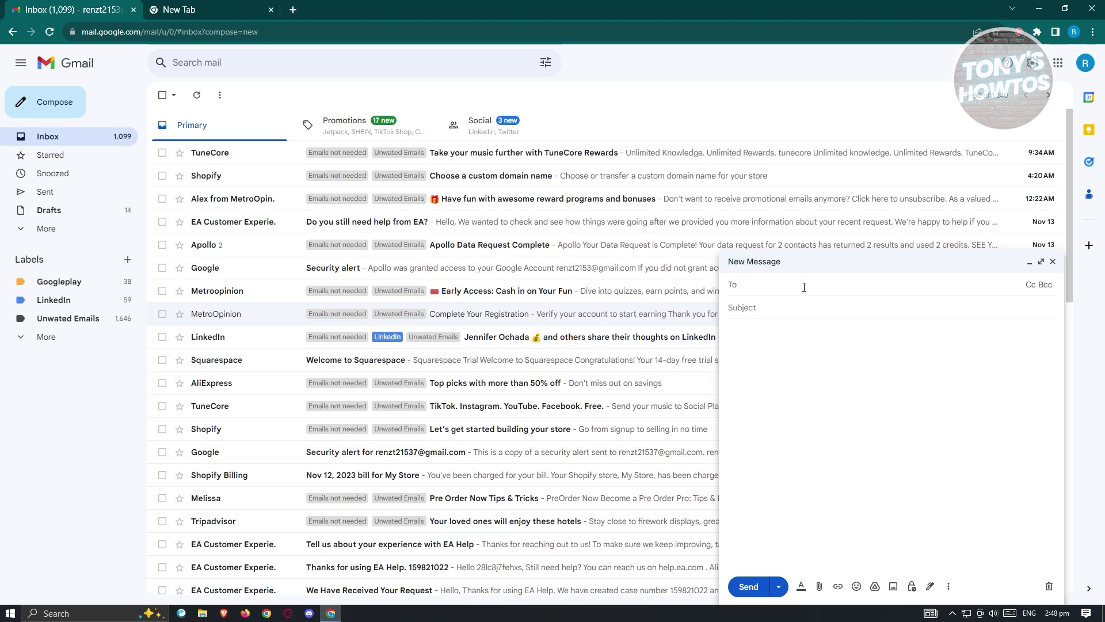
{"action": "key", "text": "ctrl+v"}
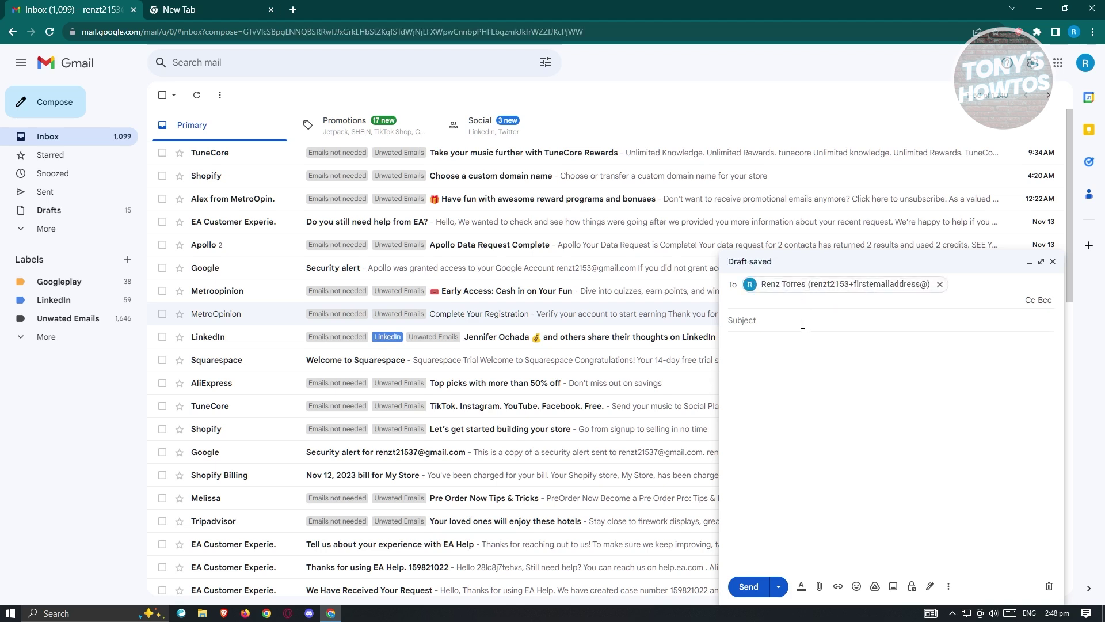
{"action": "left_click", "coordinate": [803, 324]}
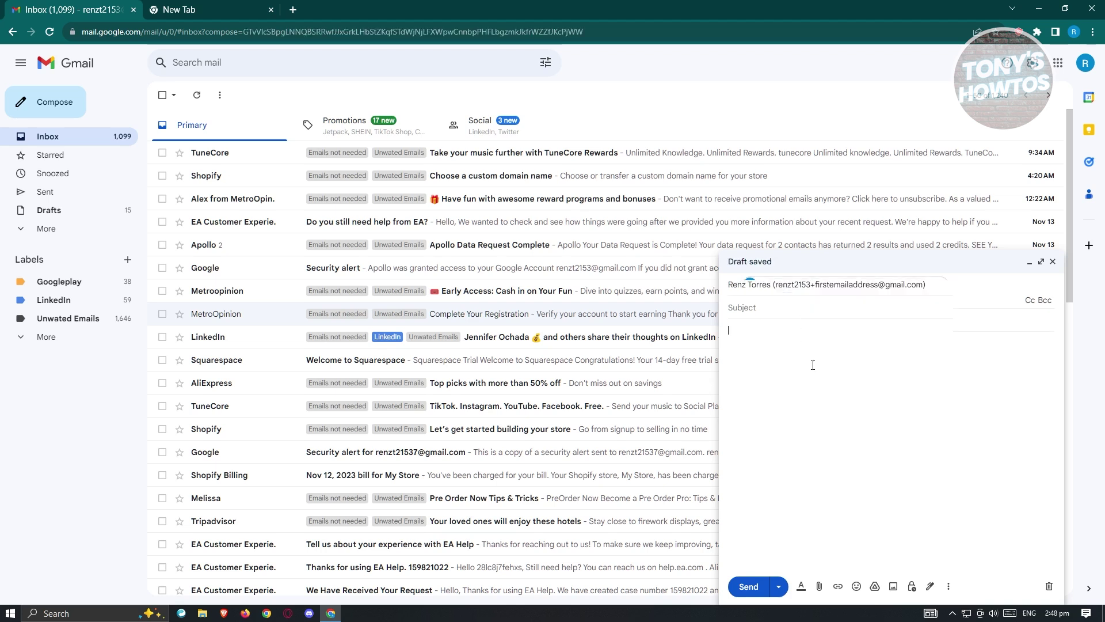
{"action": "left_click", "coordinate": [782, 284]}
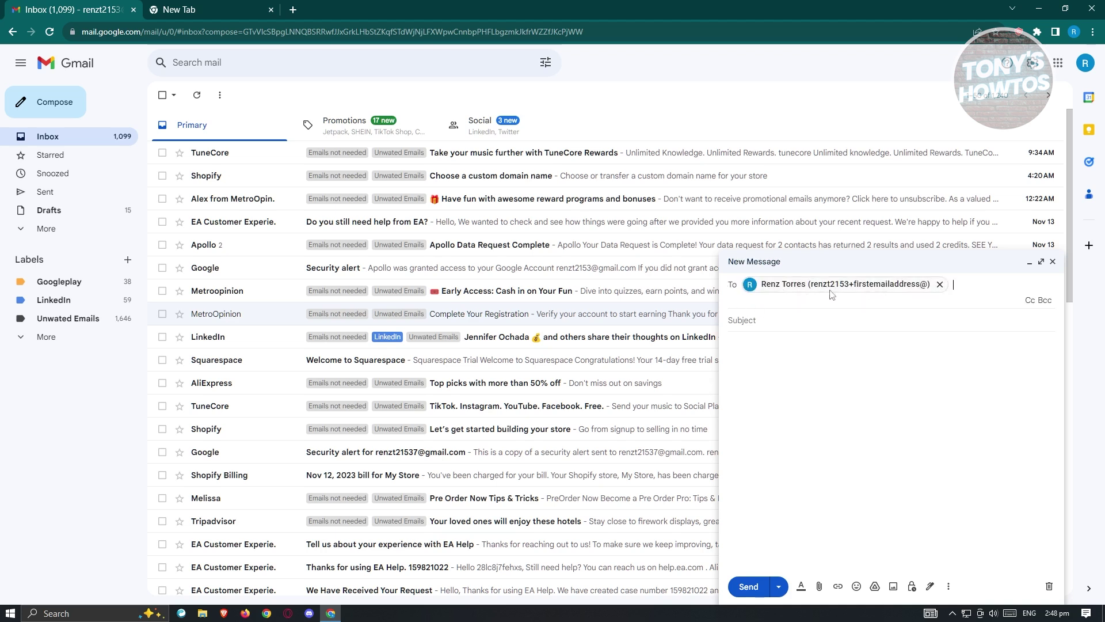
{"action": "mouse_move", "coordinate": [852, 292]}
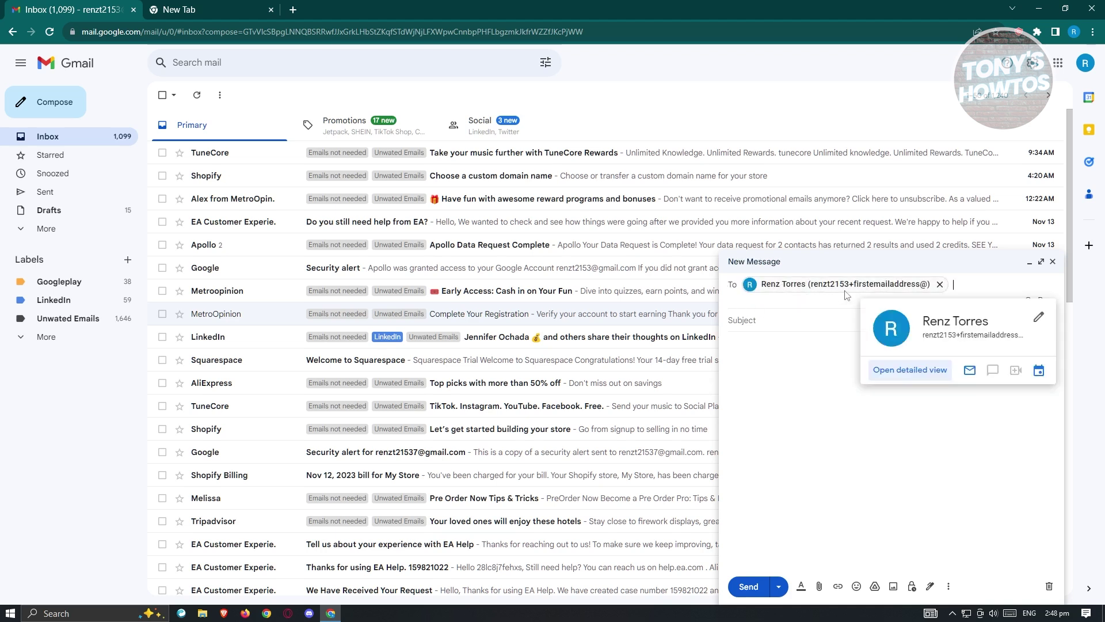
{"action": "left_click", "coordinate": [940, 285]}
{"action": "key", "text": "ctrl+z"}
{"action": "left_click", "coordinate": [787, 318]}
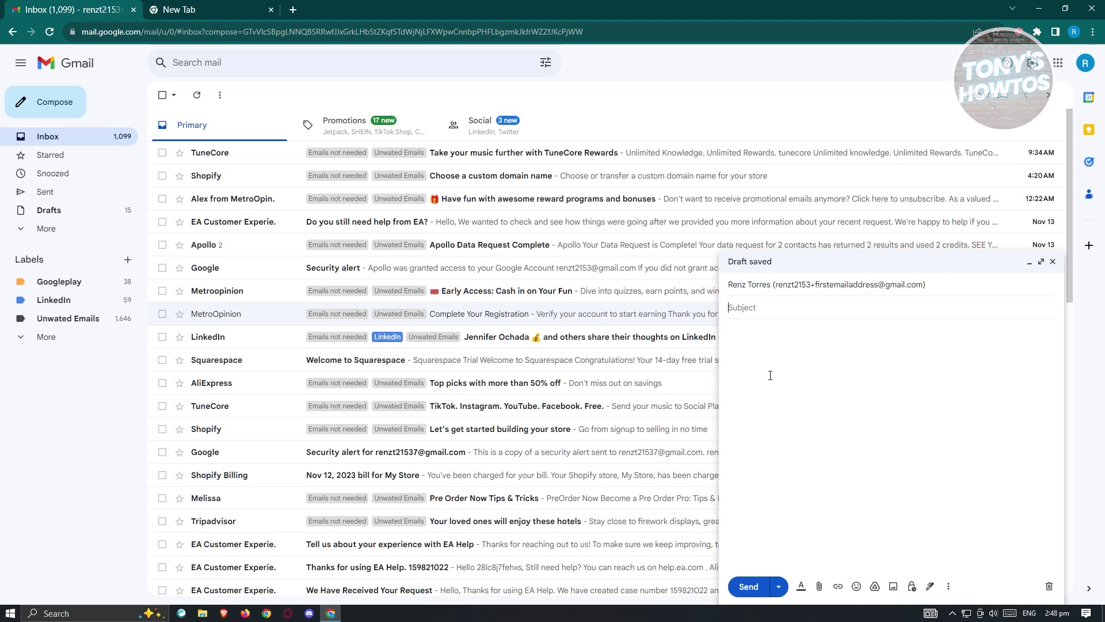
{"action": "type", "text": "test 1"}
{"action": "left_click", "coordinate": [790, 371]}
{"action": "type", "text": "tes"}
Step: Compare the recipient with the signed-in account address, then send the test 1 email
{"action": "left_click", "coordinate": [1085, 62]}
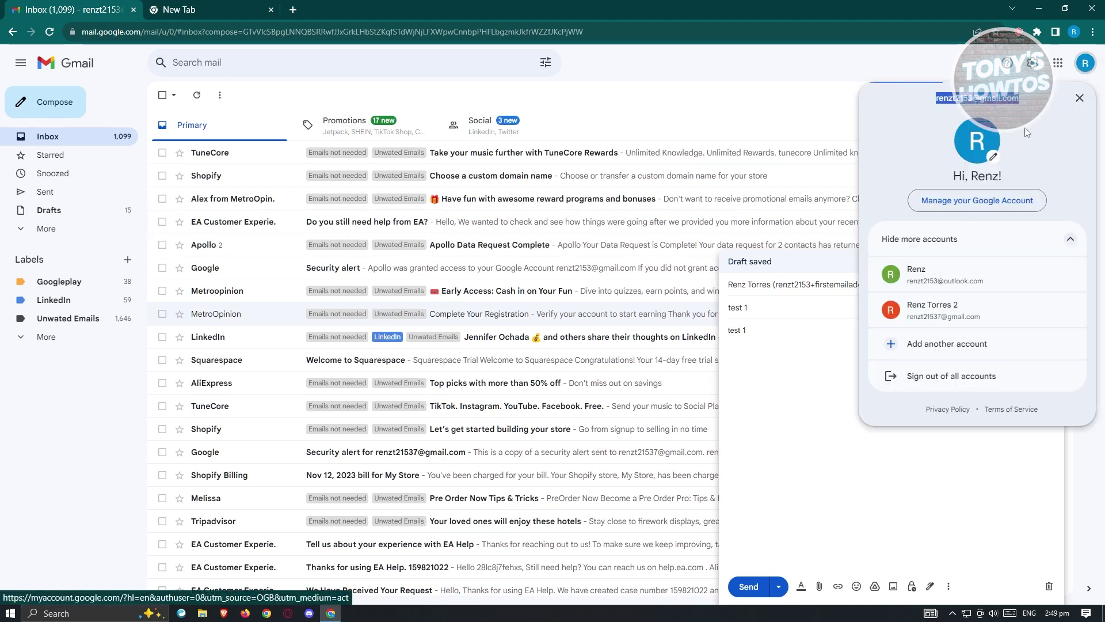
{"action": "left_click_drag", "start_coordinate": [1019, 99], "coordinate": [825, 111]}
{"action": "left_click", "coordinate": [825, 111]}
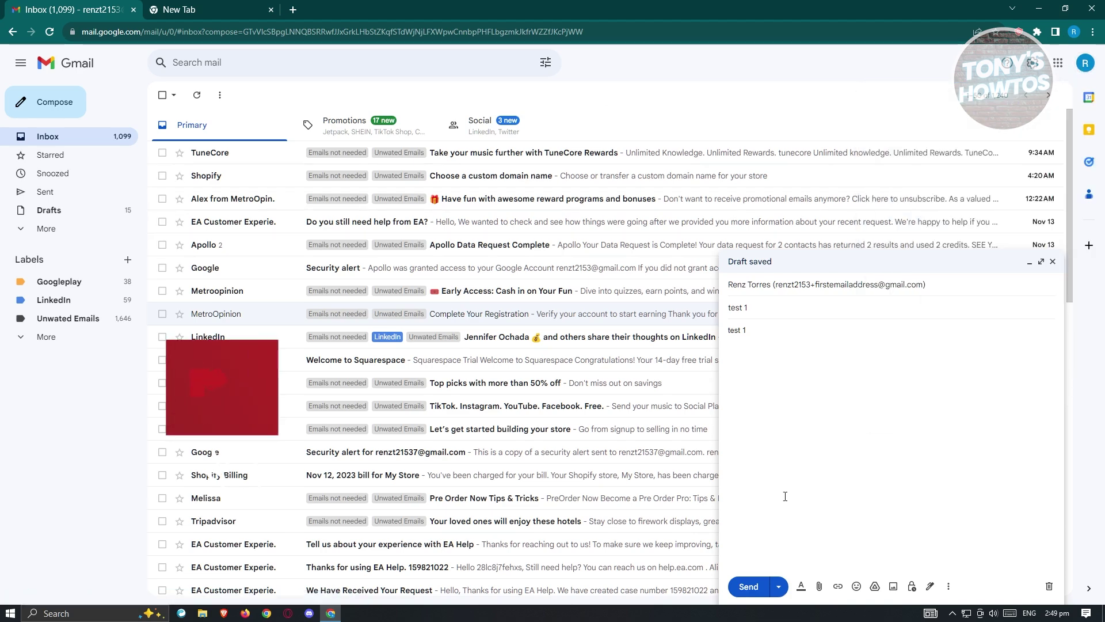
{"action": "left_click", "coordinate": [748, 586]}
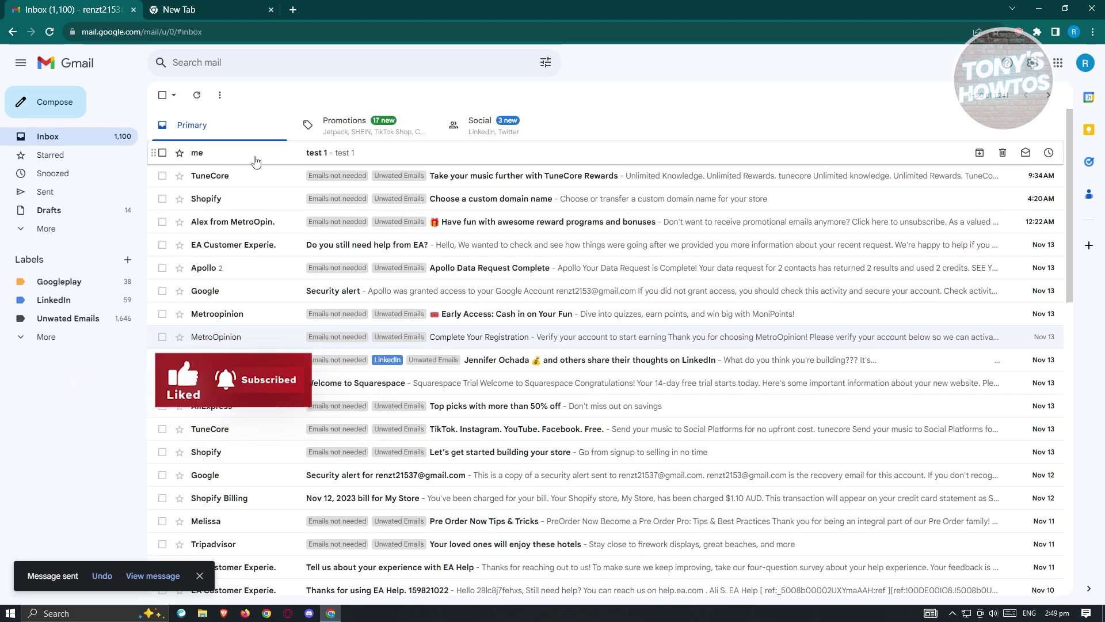
Step: Open the arrived test 1 email and select its plus-addressed recipient from the details
{"action": "left_click", "coordinate": [371, 157]}
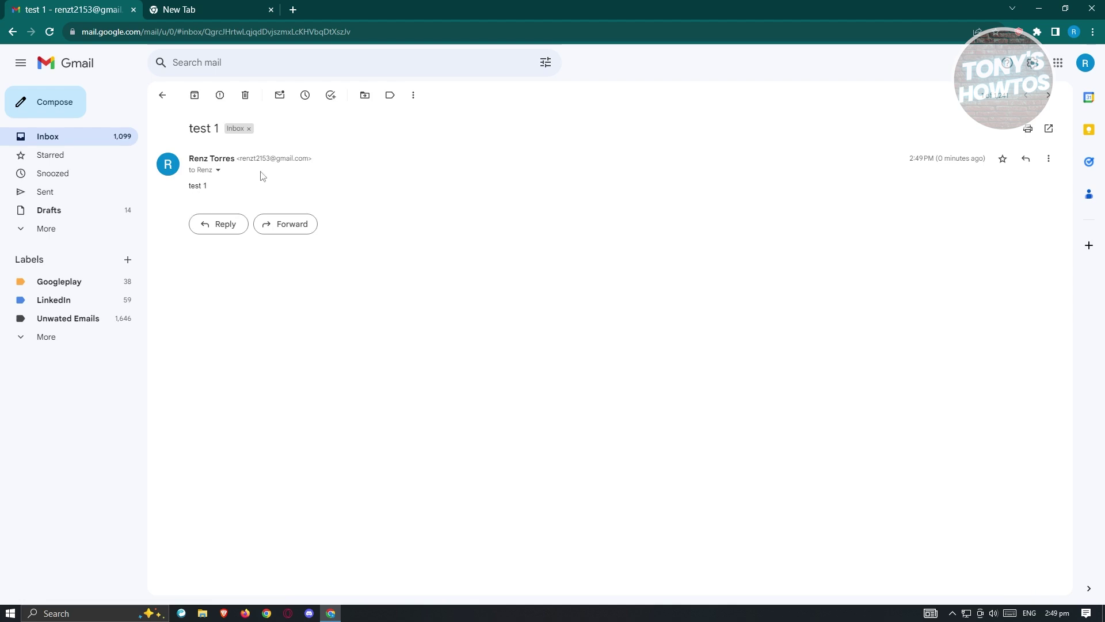
{"action": "left_click", "coordinate": [219, 171]}
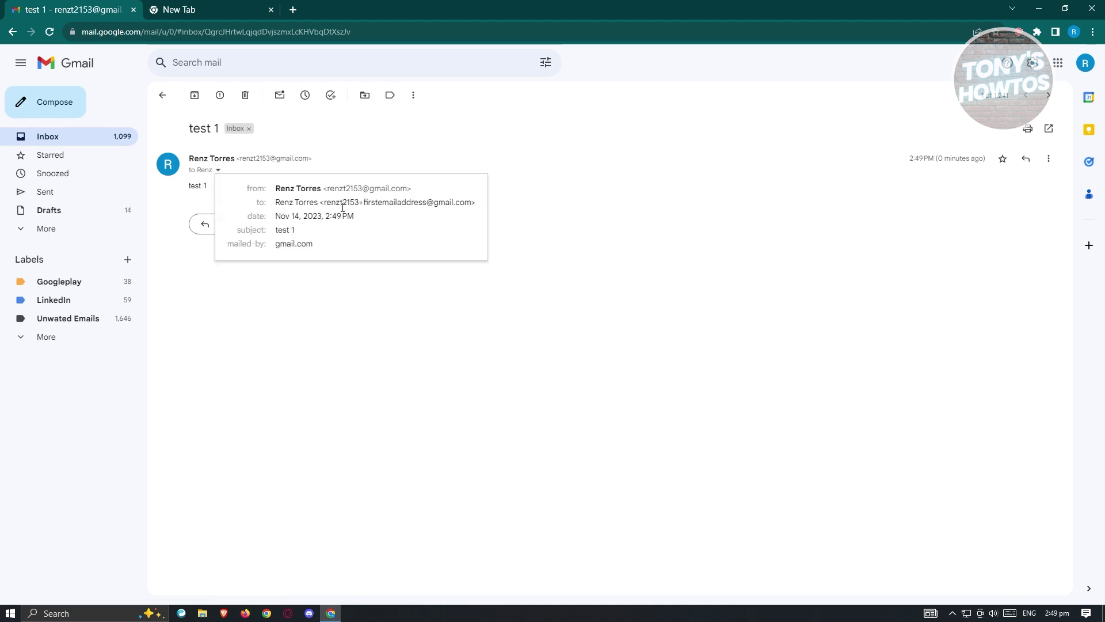
{"action": "mouse_move", "coordinate": [325, 205]}
{"action": "left_click_drag", "start_coordinate": [326, 206], "coordinate": [471, 198]}
{"action": "mouse_move", "coordinate": [429, 204]}
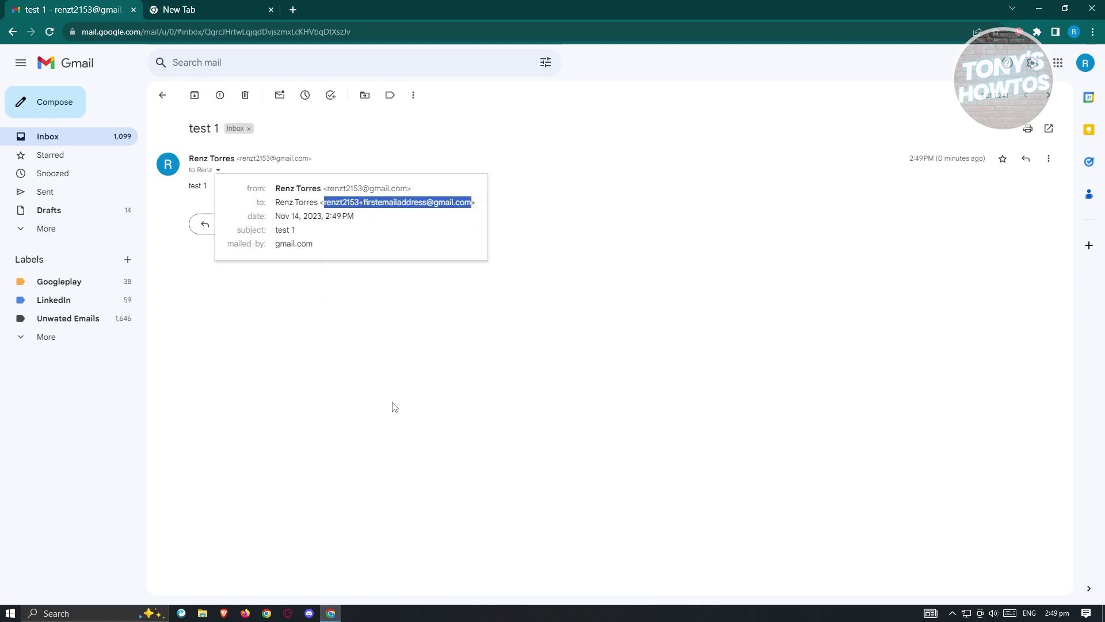
{"action": "left_click", "coordinate": [214, 7]}
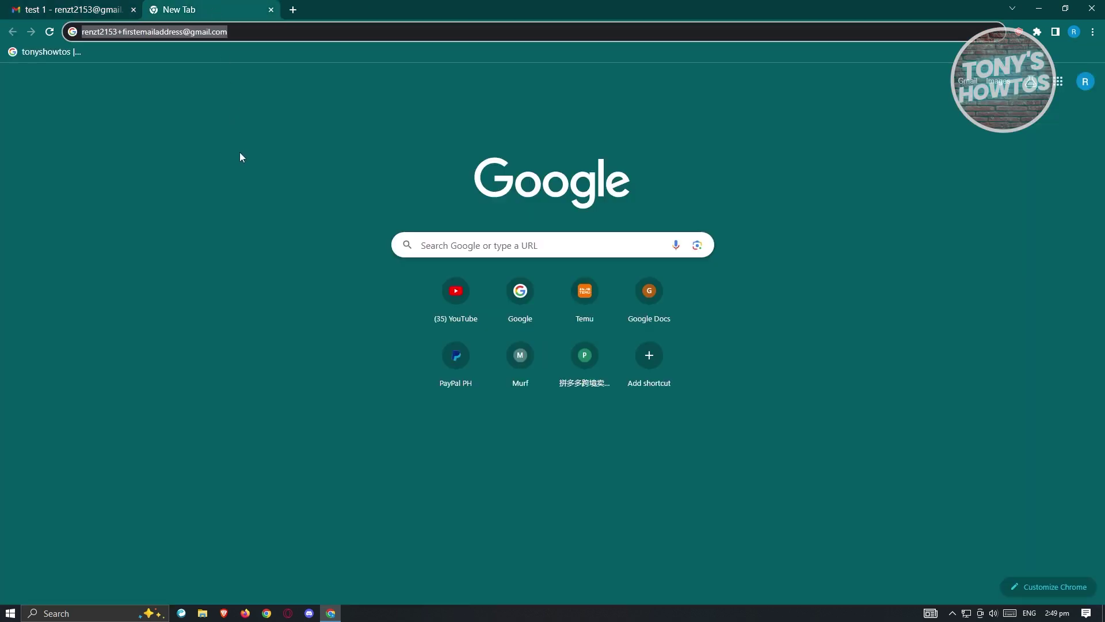
Step: Replace the plus tag with a dot, select the dotted address, and return to the test 1 email
{"action": "left_click", "coordinate": [183, 32]}
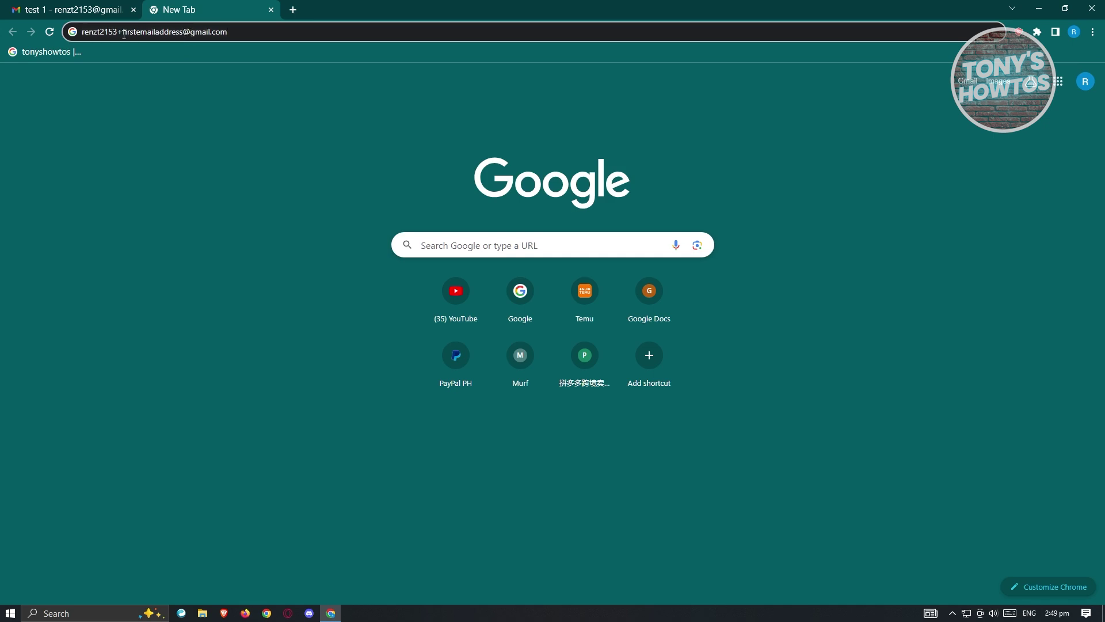
{"action": "left_click_drag", "start_coordinate": [117, 33], "coordinate": [183, 30]}
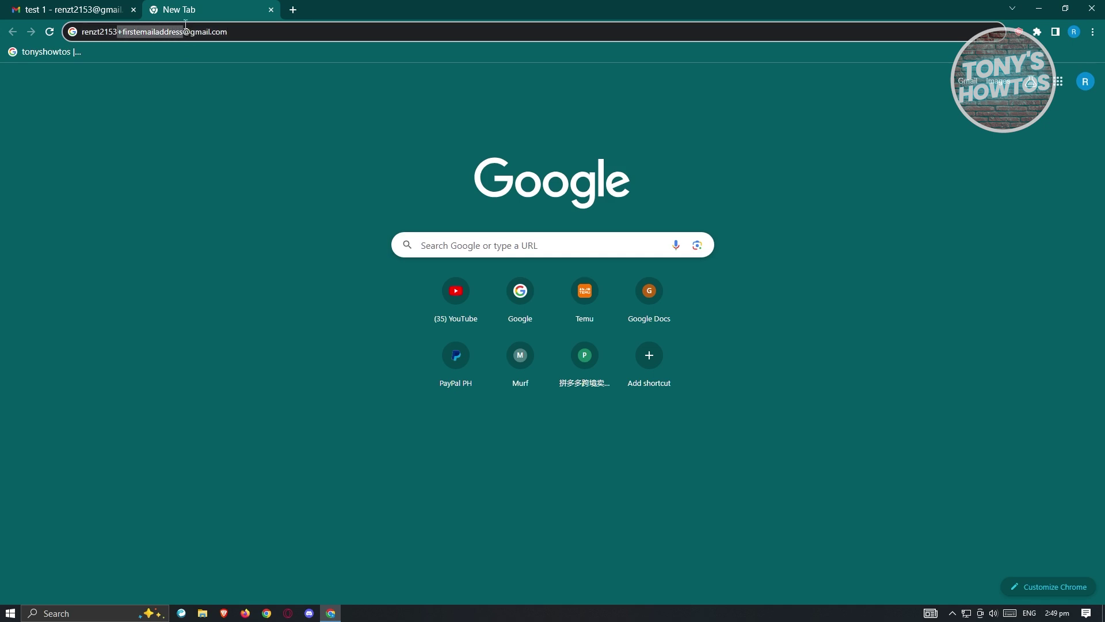
{"action": "key", "text": "BackSpace"}
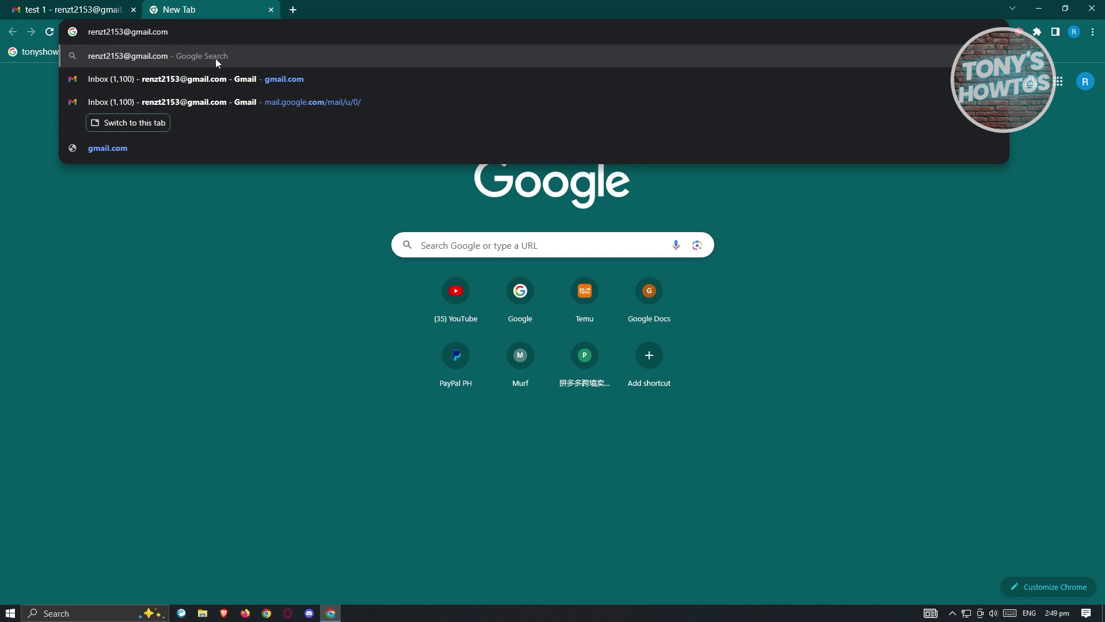
{"action": "type", "text": "."}
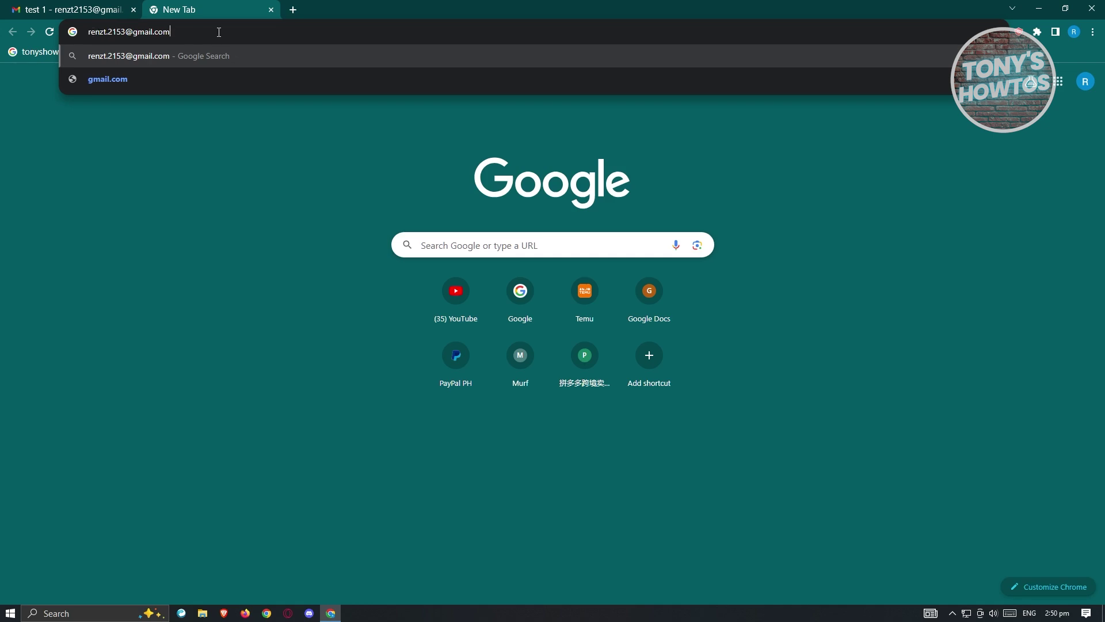
{"action": "left_click_drag", "start_coordinate": [219, 32], "coordinate": [87, 33]}
{"action": "key", "text": "ctrl+c"}
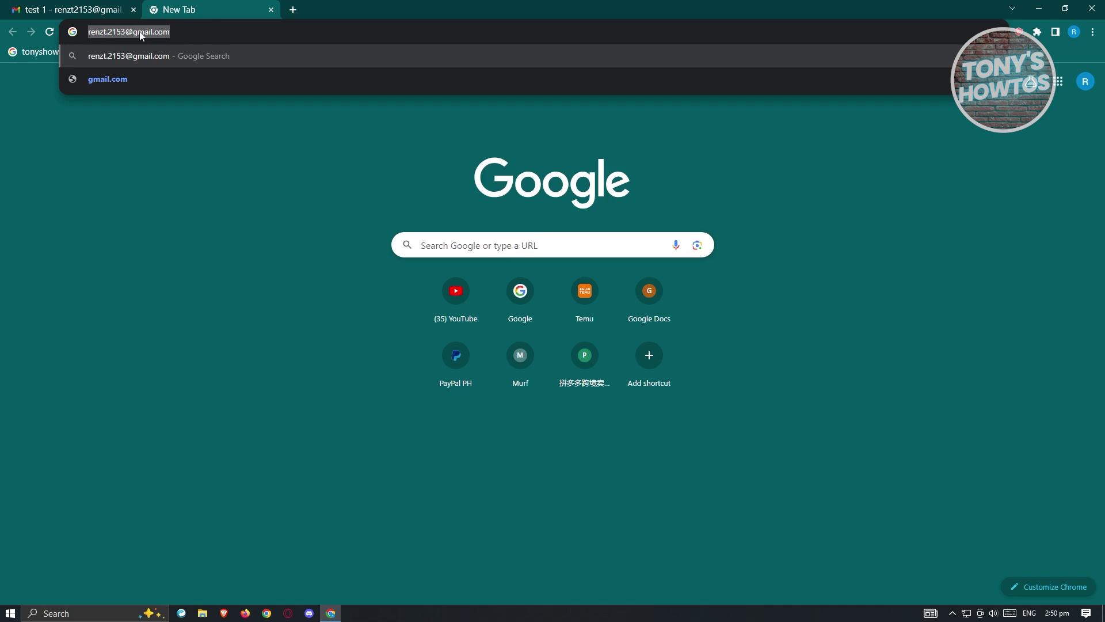
{"action": "left_click", "coordinate": [86, 9]}
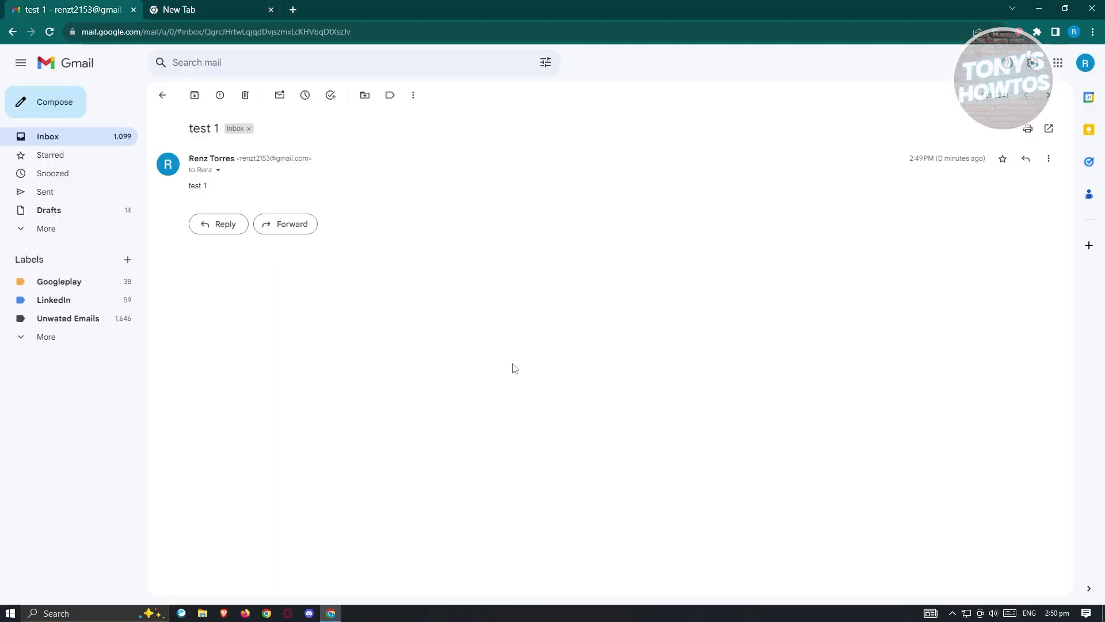
Step: Send a 'test 2' email to the dotted address and go back to the inbox
{"action": "left_click", "coordinate": [61, 102]}
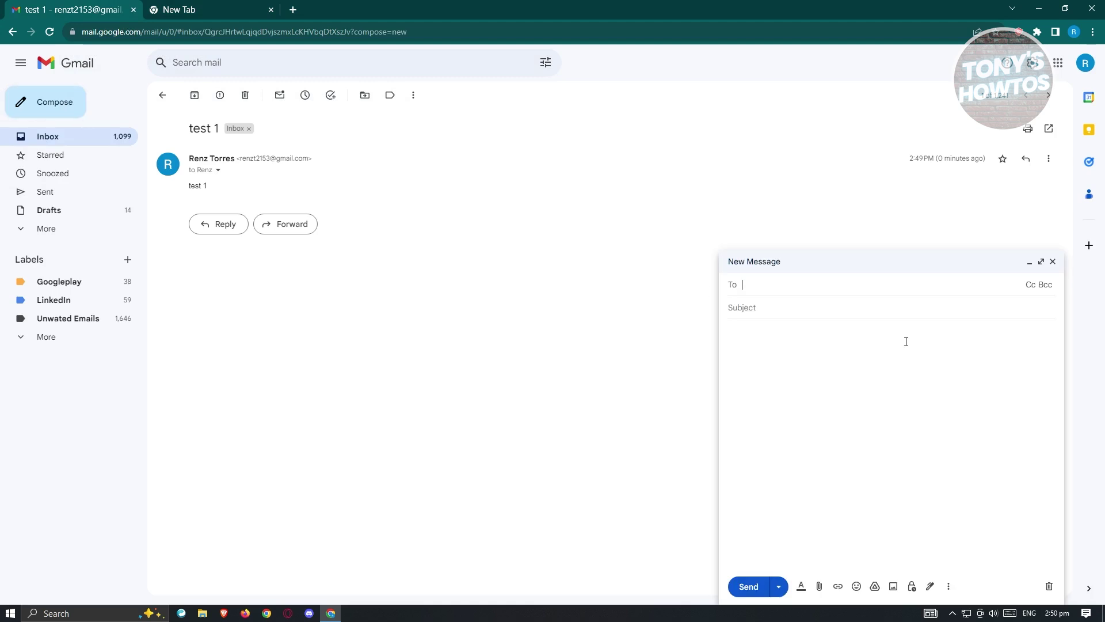
{"action": "key", "text": "ctrl+v"}
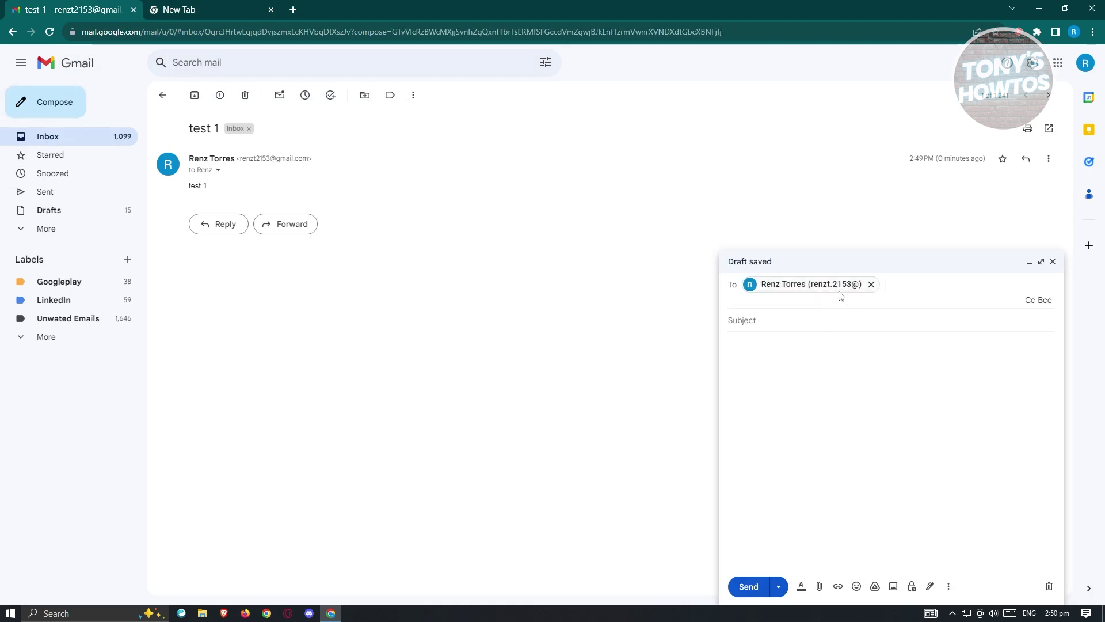
{"action": "mouse_move", "coordinate": [815, 283]}
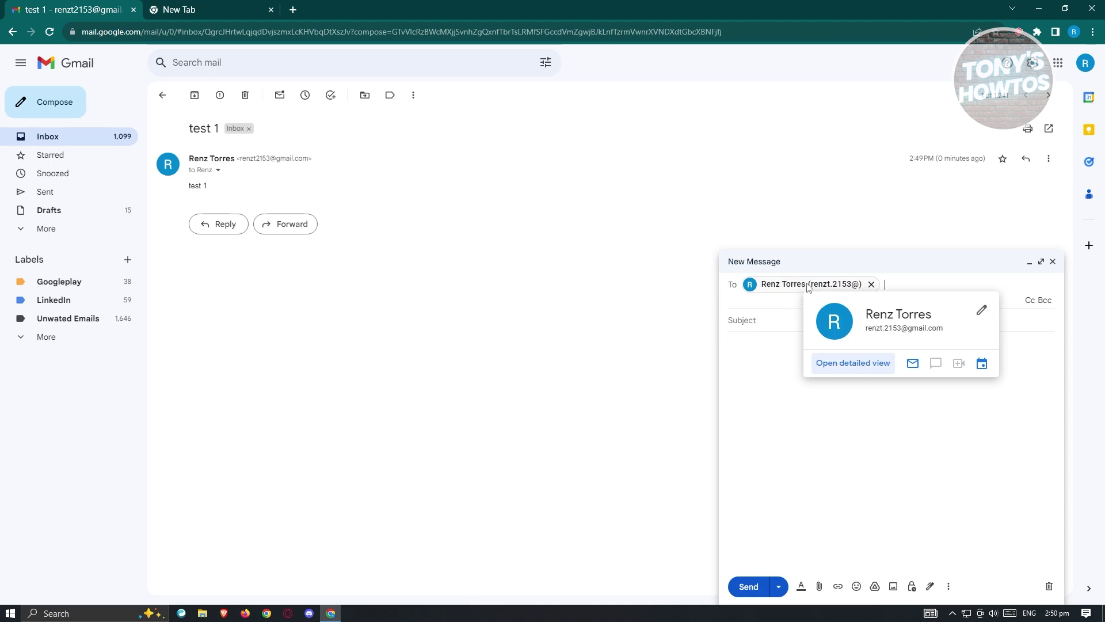
{"action": "left_click", "coordinate": [771, 316]}
{"action": "type", "text": "te"}
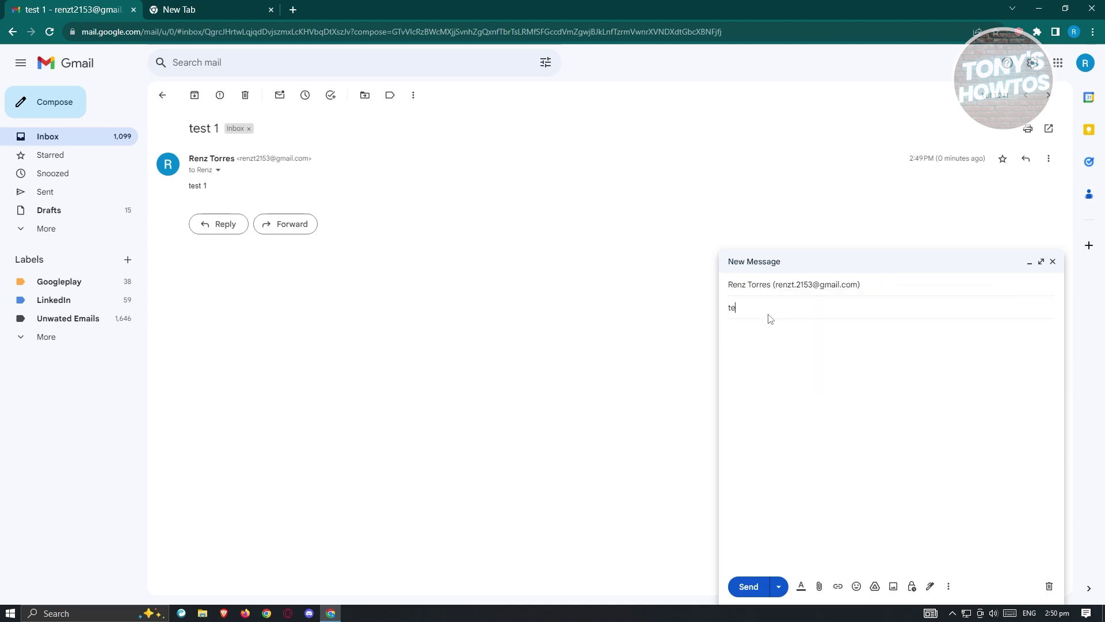
{"action": "type", "text": "st 2"}
{"action": "left_click", "coordinate": [773, 397]}
{"action": "left_click", "coordinate": [748, 586]}
{"action": "left_click", "coordinate": [66, 141]}
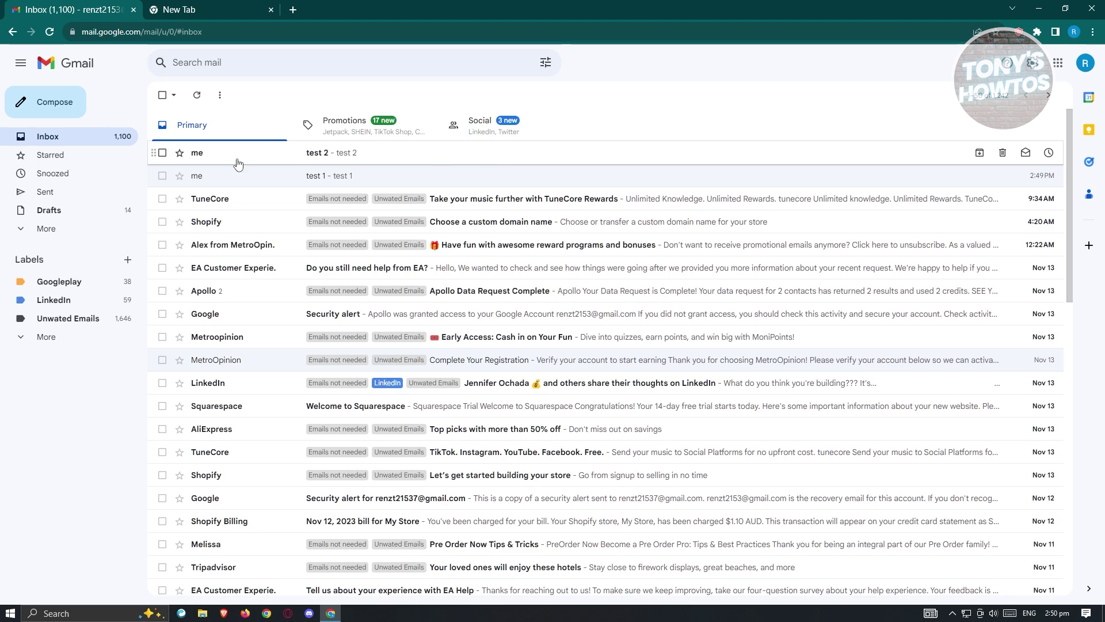
Step: Start a new email and paste the dotted address from the other tab as recipient
{"action": "left_click", "coordinate": [61, 105]}
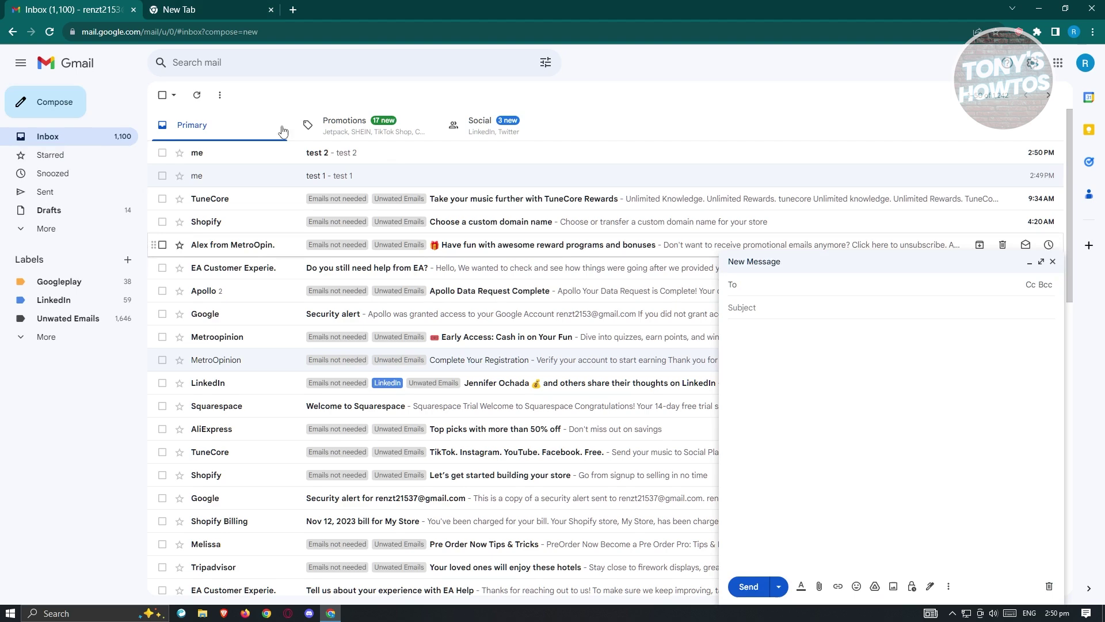
{"action": "left_click", "coordinate": [219, 6]}
{"action": "left_click", "coordinate": [137, 33]}
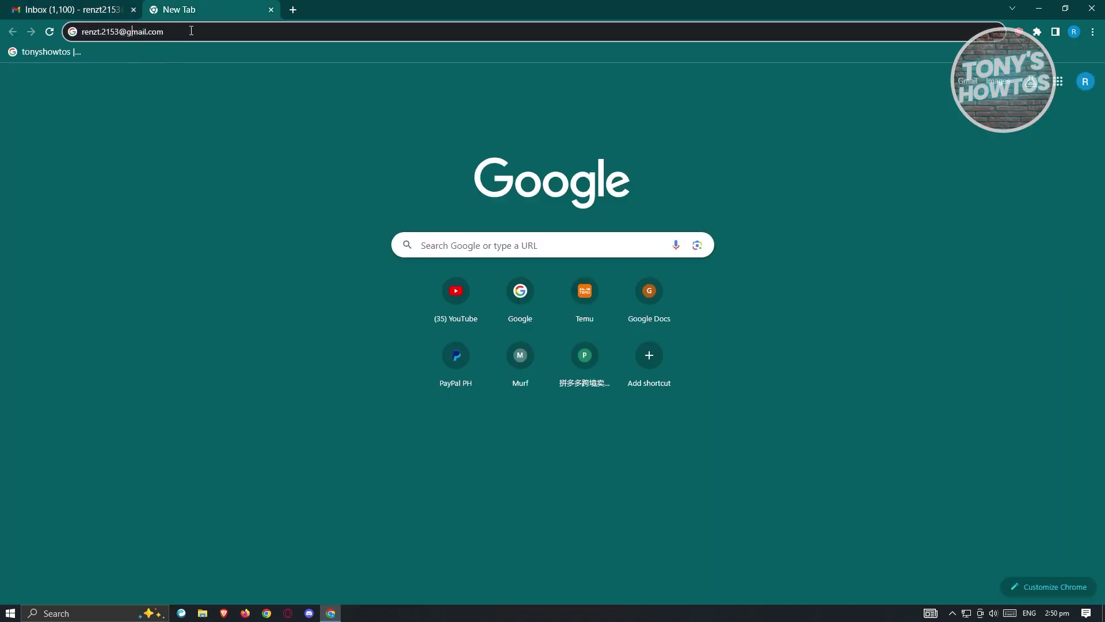
{"action": "left_click_drag", "start_coordinate": [167, 31], "coordinate": [81, 32]}
{"action": "key", "text": "ctrl+c"}
{"action": "left_click", "coordinate": [75, 9]}
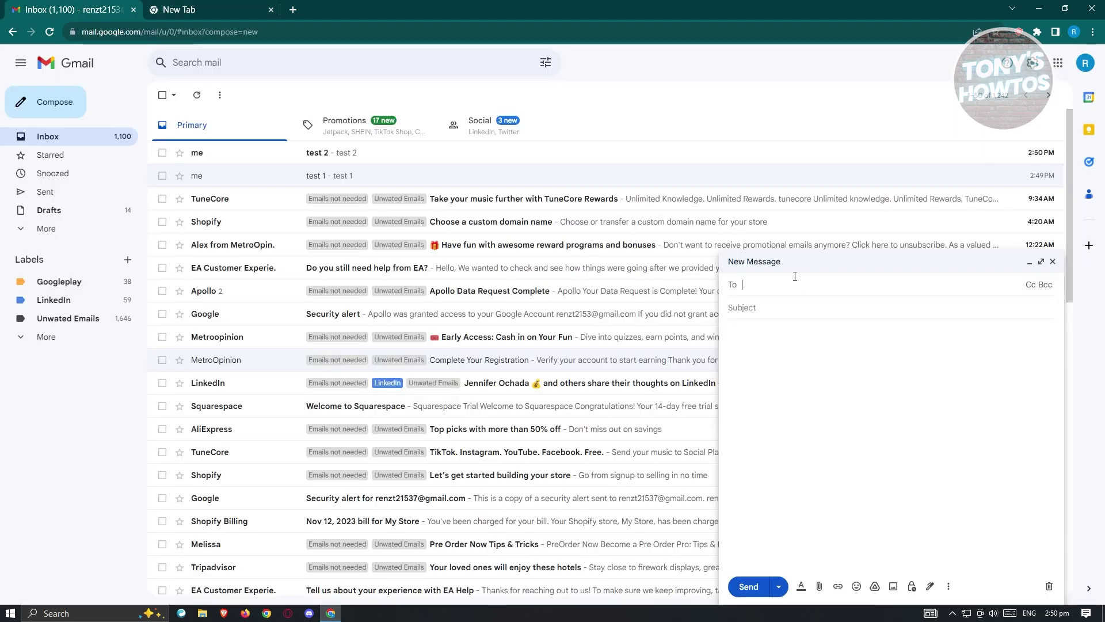
{"action": "left_click", "coordinate": [764, 283]}
{"action": "key", "text": "ctrl+v"}
{"action": "mouse_move", "coordinate": [804, 288]}
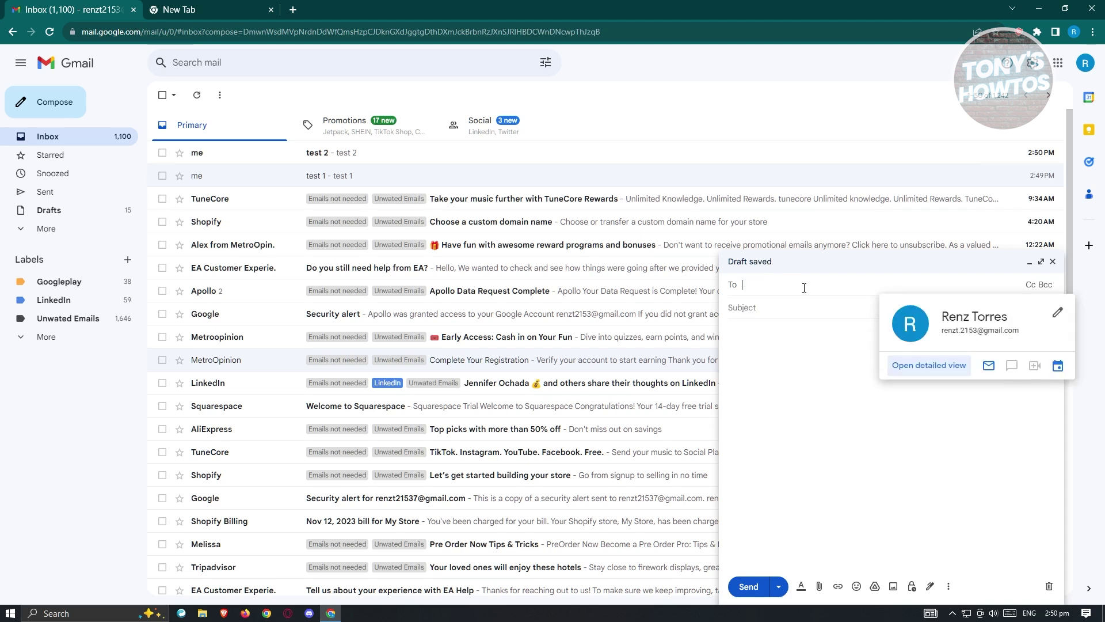
Step: In the body, remove the dot and change gmail to googlemail, then cut the address
{"action": "left_click", "coordinate": [792, 346]}
{"action": "key", "text": "ctrl+v"}
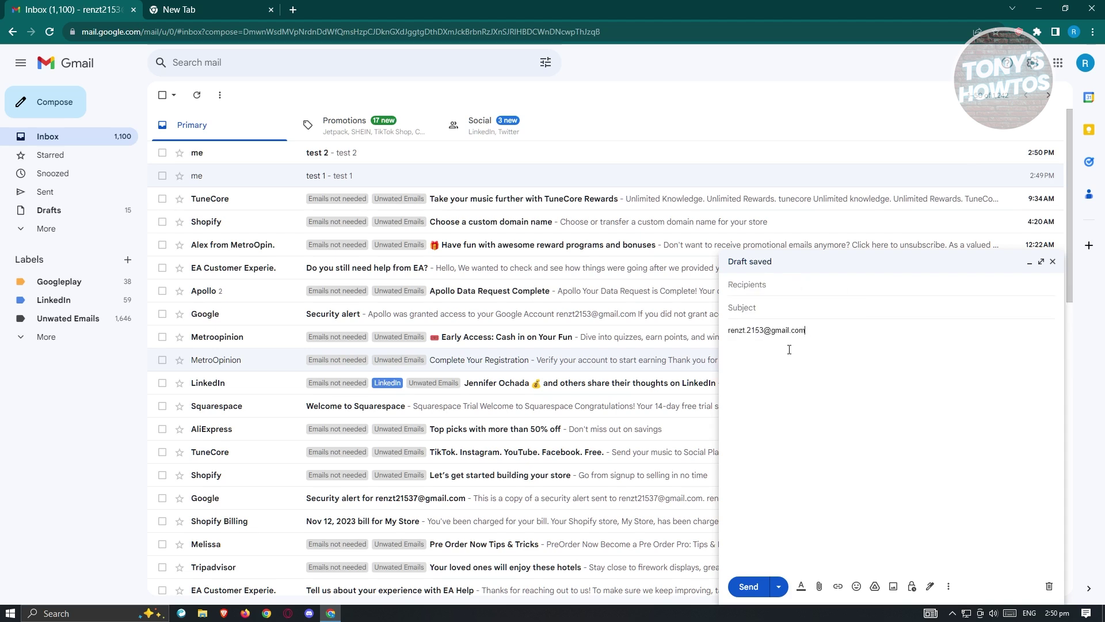
{"action": "left_click", "coordinate": [747, 327]}
{"action": "key", "text": "BackSpace"}
{"action": "double_click", "coordinate": [770, 331]}
{"action": "type", "text": "googlemail"}
{"action": "triple_click", "coordinate": [834, 332]}
{"action": "key", "text": "ctrl+c"}
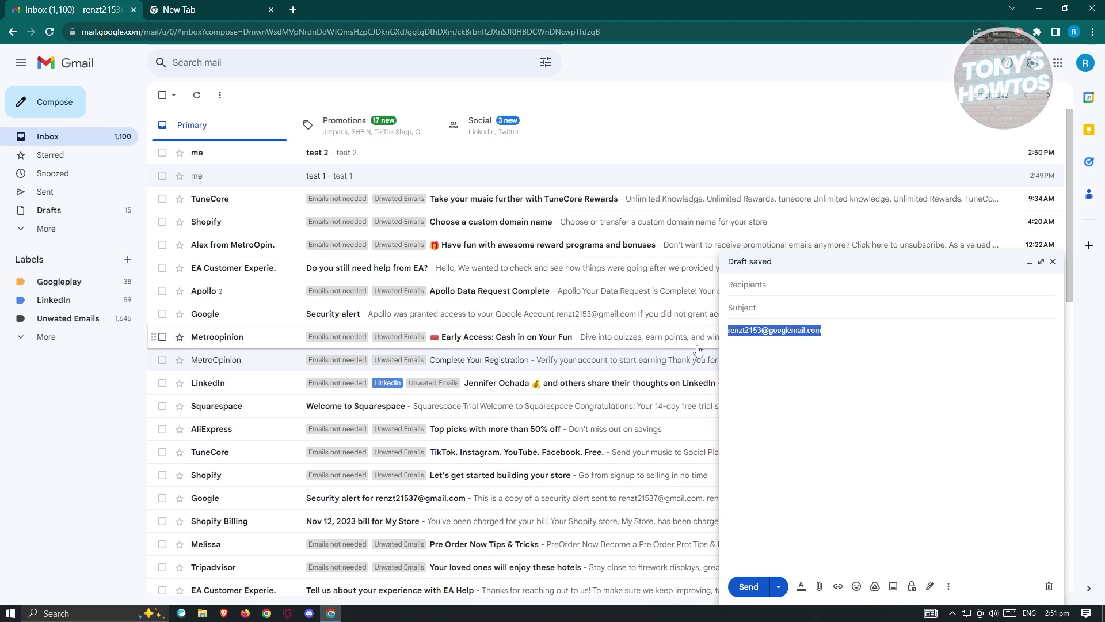
{"action": "key", "text": "BackSpace"}
Step: Send the email to the googlemail.com address with the subject 'test 3'
{"action": "left_click", "coordinate": [755, 289]}
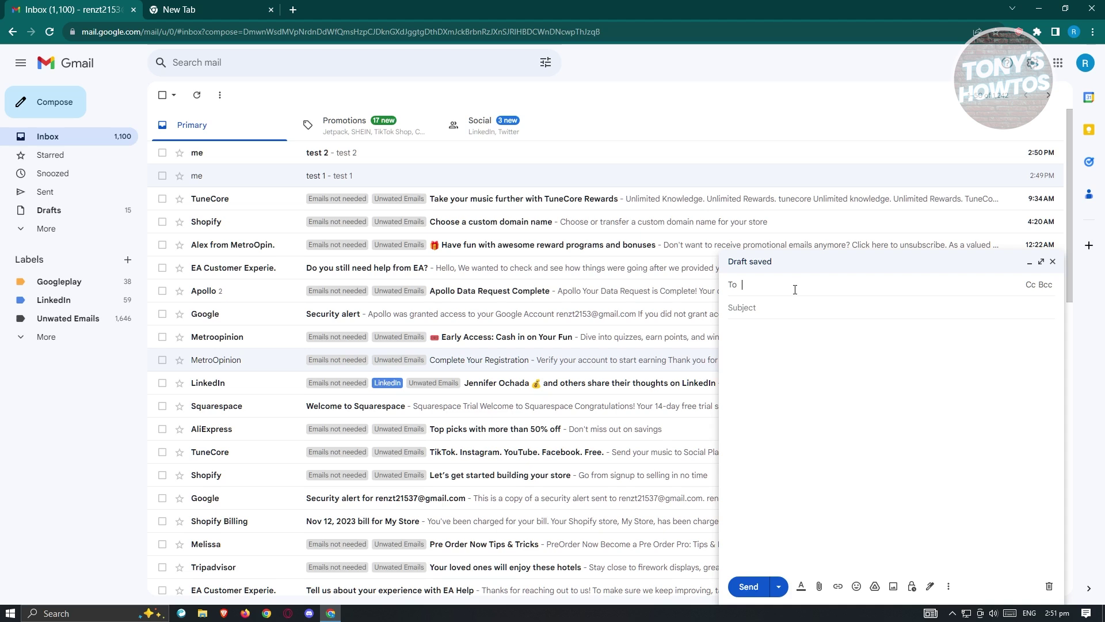
{"action": "key", "text": "ctrl+v"}
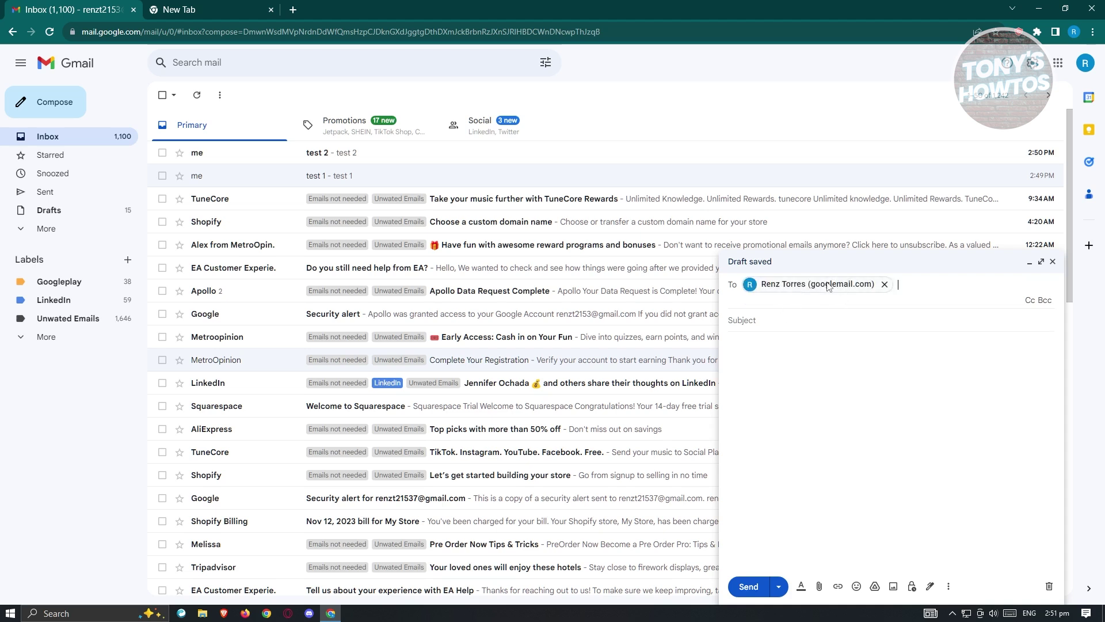
{"action": "mouse_move", "coordinate": [829, 286]}
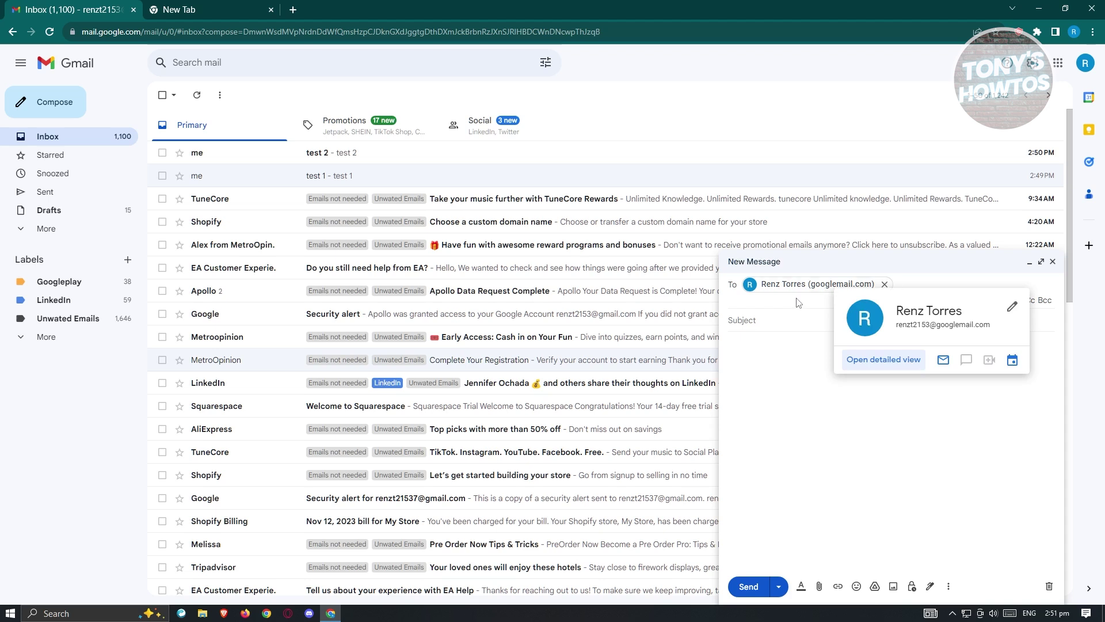
{"action": "left_click", "coordinate": [784, 323]}
{"action": "type", "text": "test 3"}
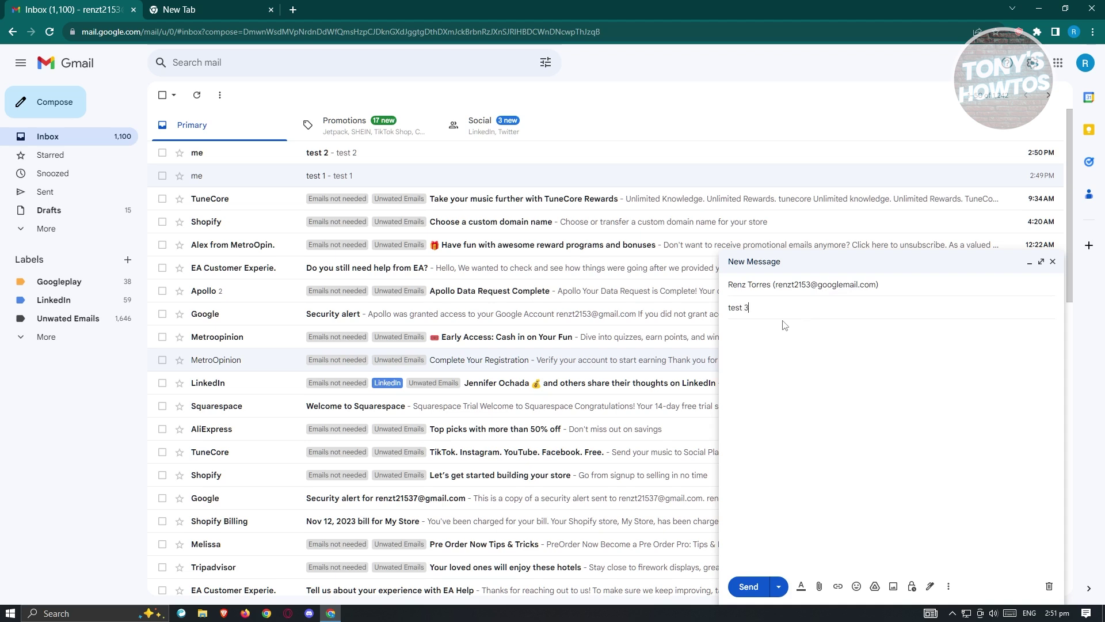
{"action": "left_click", "coordinate": [791, 337]}
{"action": "type", "text": "test 3"}
{"action": "left_click", "coordinate": [748, 586]}
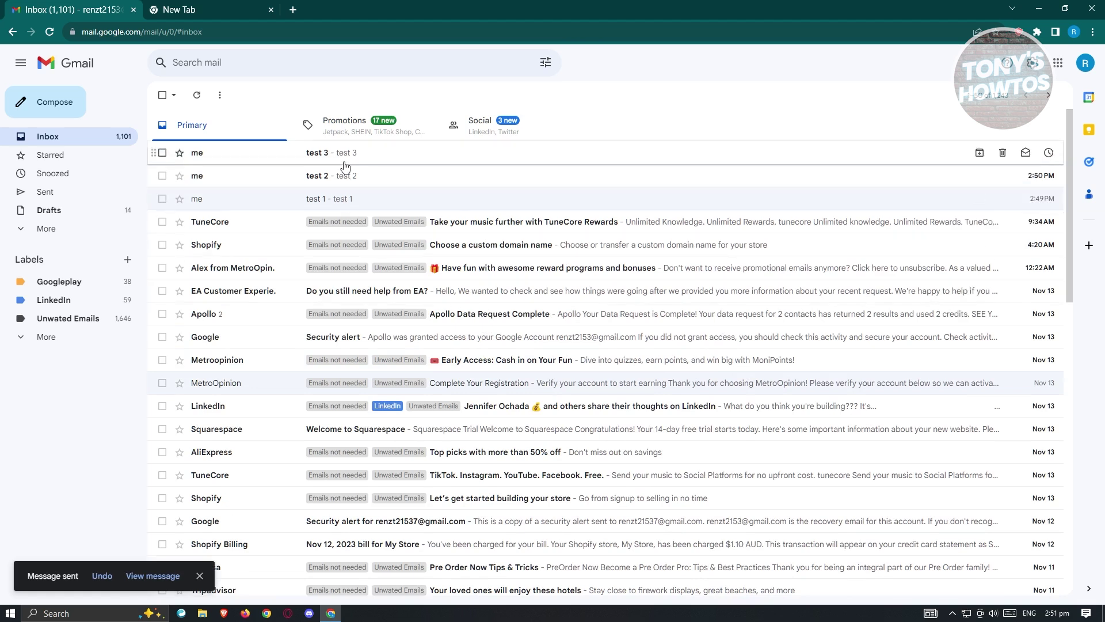